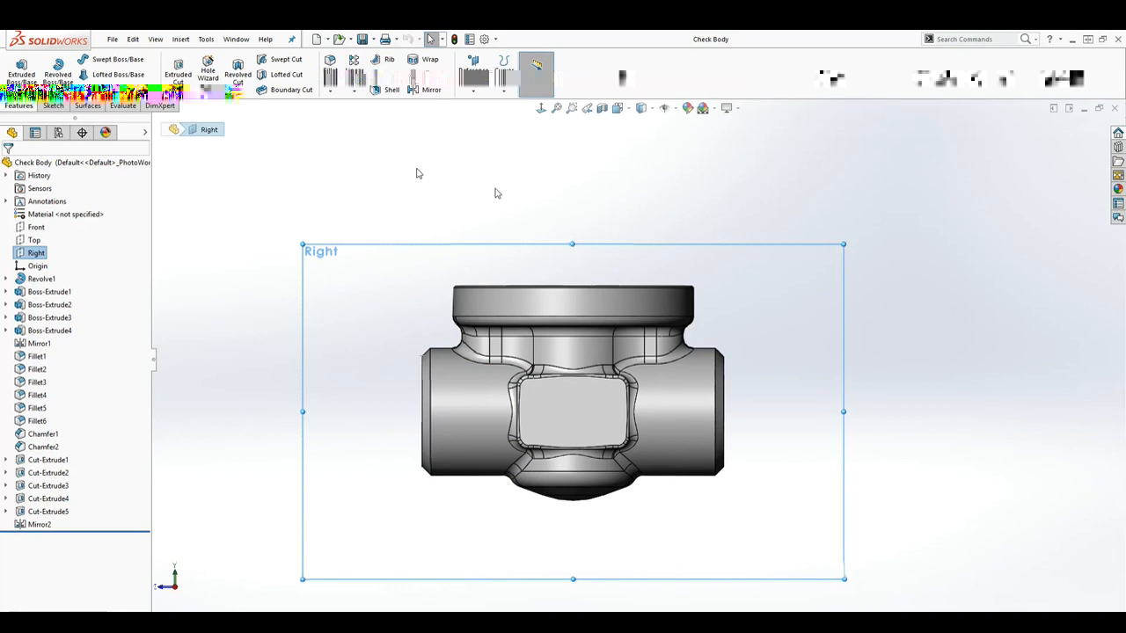
Start a sketch on the Right plane and cut the displayed body with a planar section view at that plane
click(51, 106)
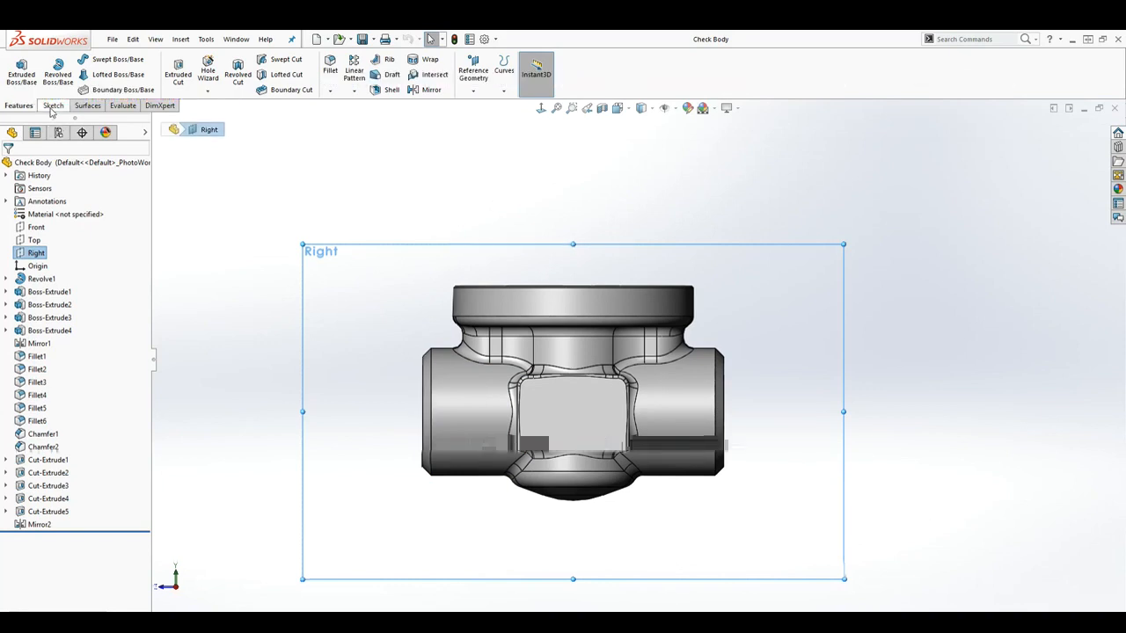
click(15, 69)
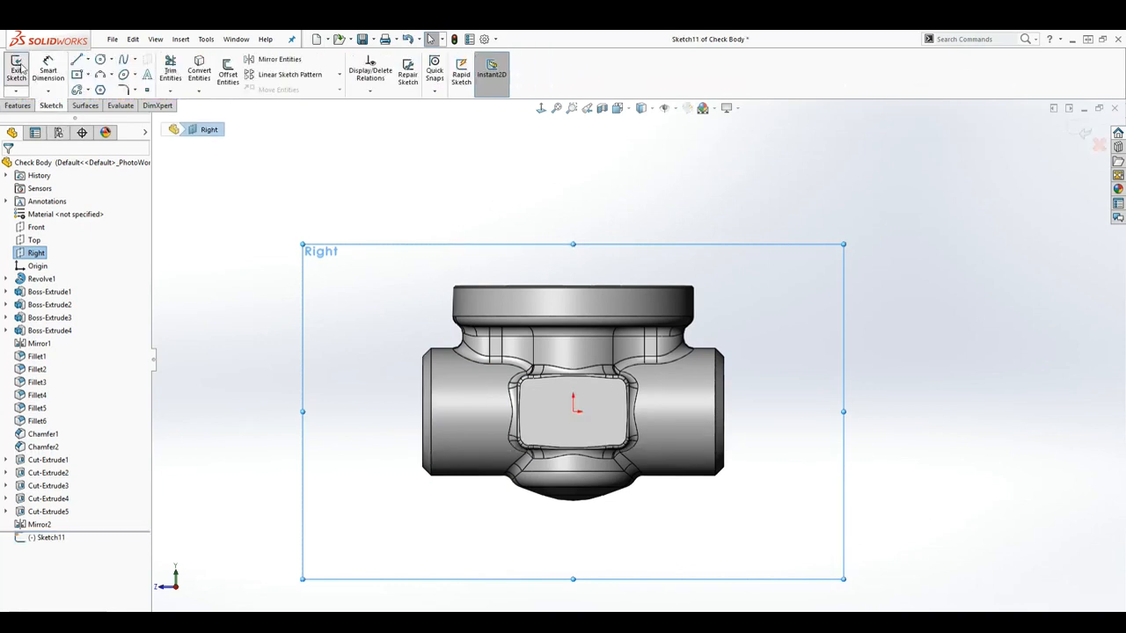
click(602, 108)
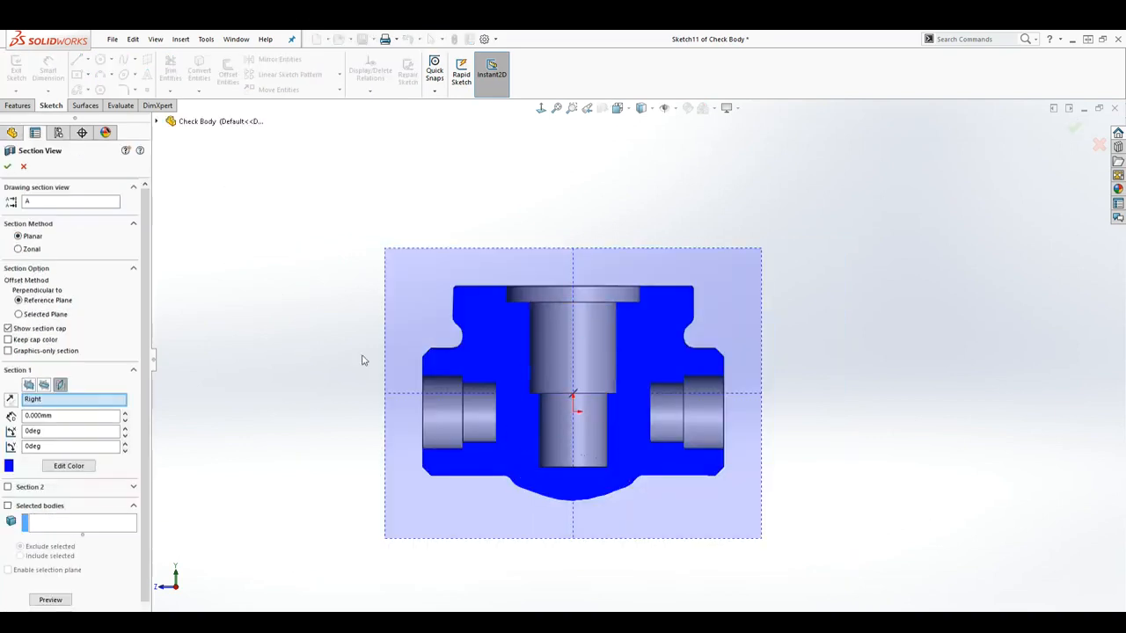
click(8, 167)
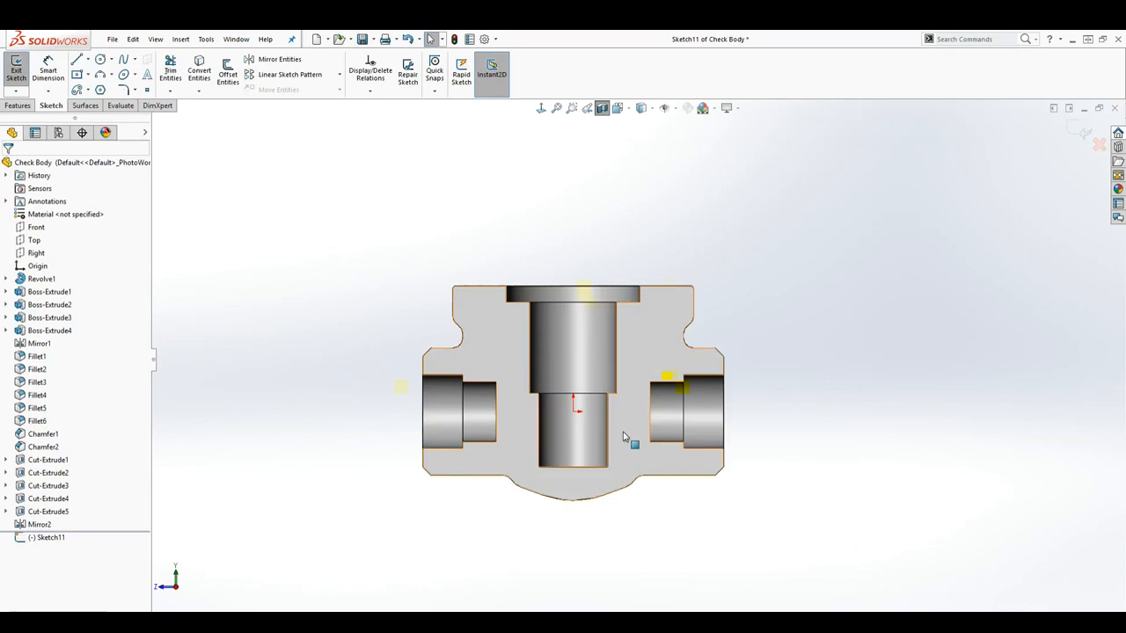
Draw a 37.5 mm vertical line from the origin to the body's top edge and make it construction geometry
scroll(655, 482, down, 1)
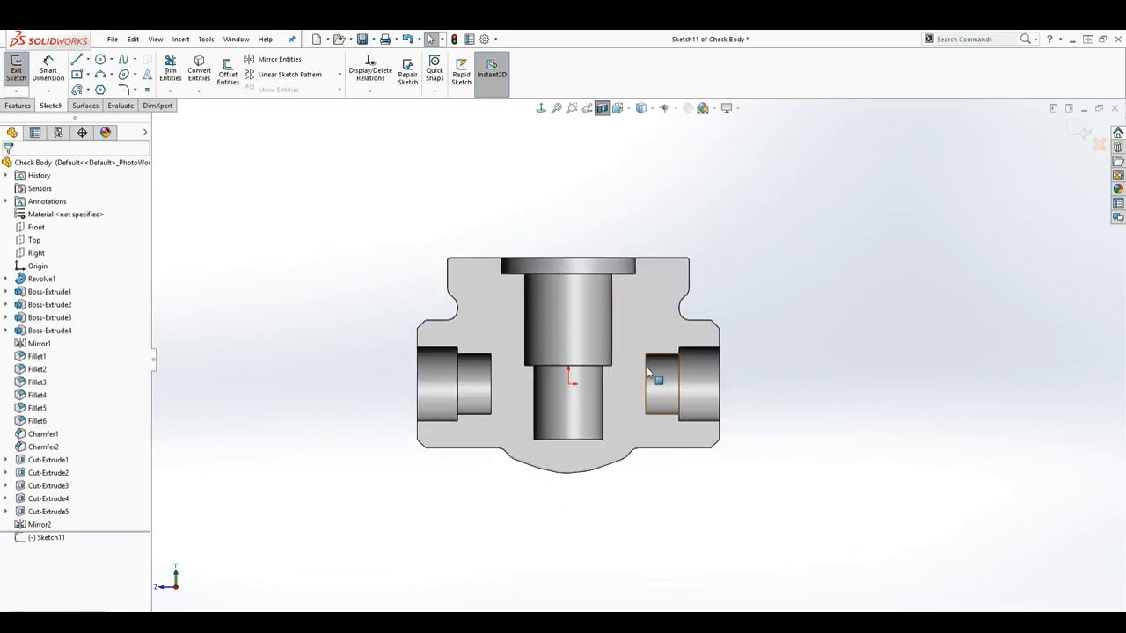
scroll(665, 335, down, 2)
click(76, 59)
click(548, 397)
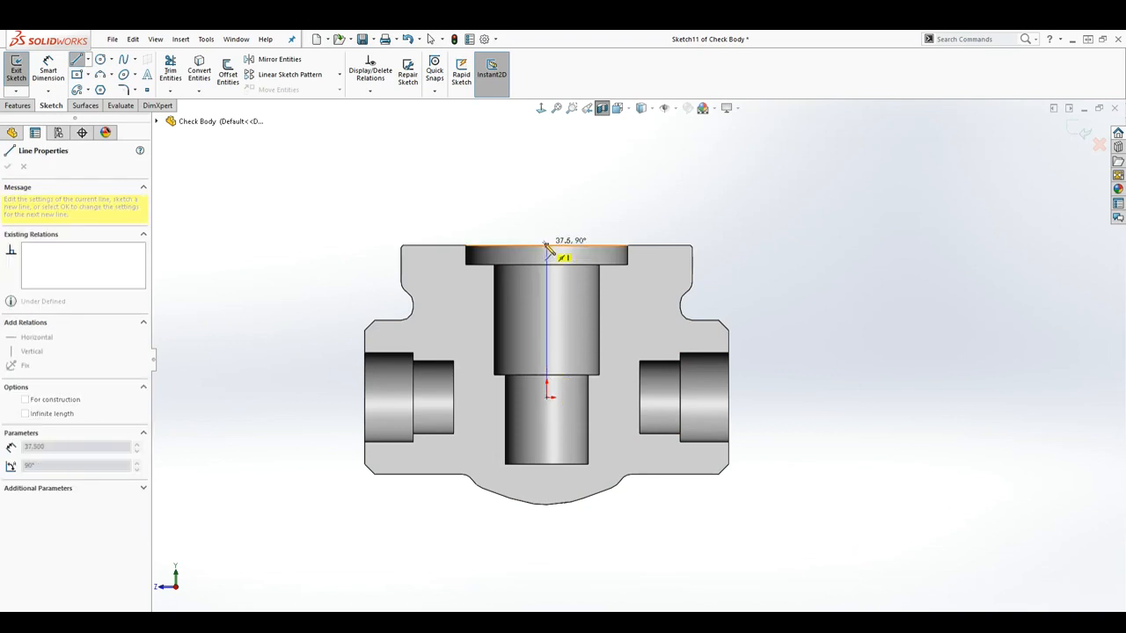
click(546, 245)
key(Escape)
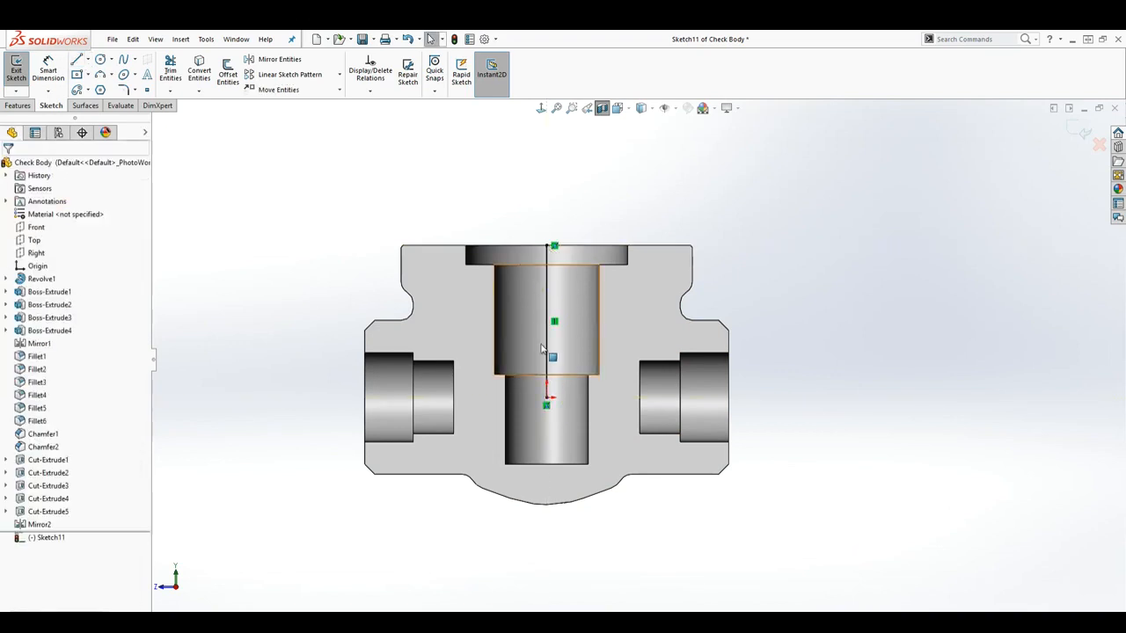
click(547, 294)
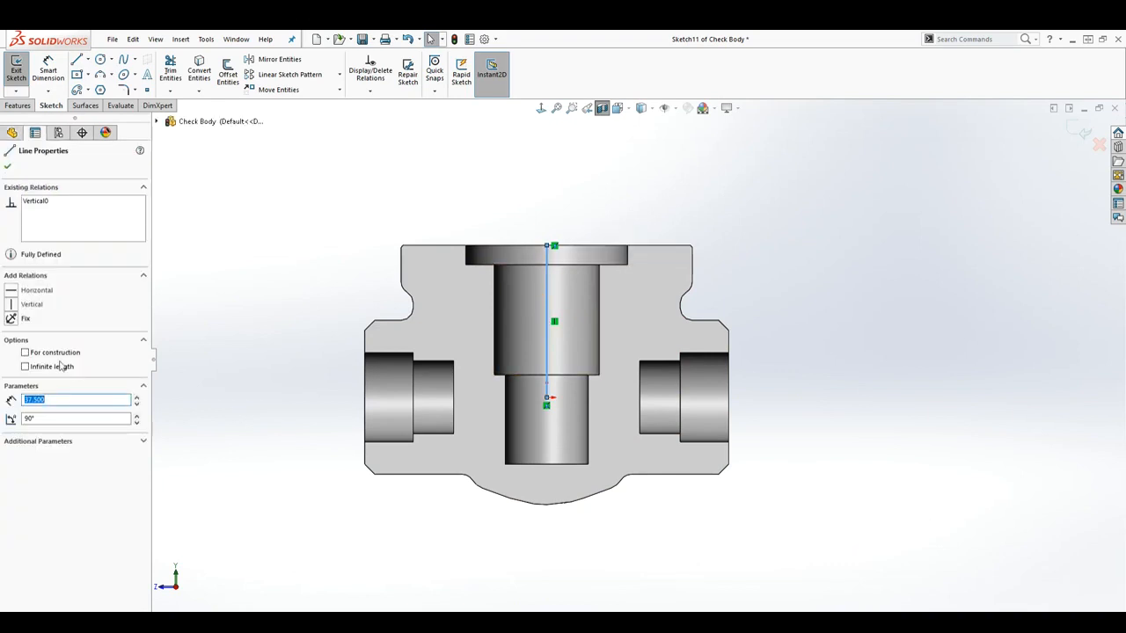
click(26, 353)
key(Escape)
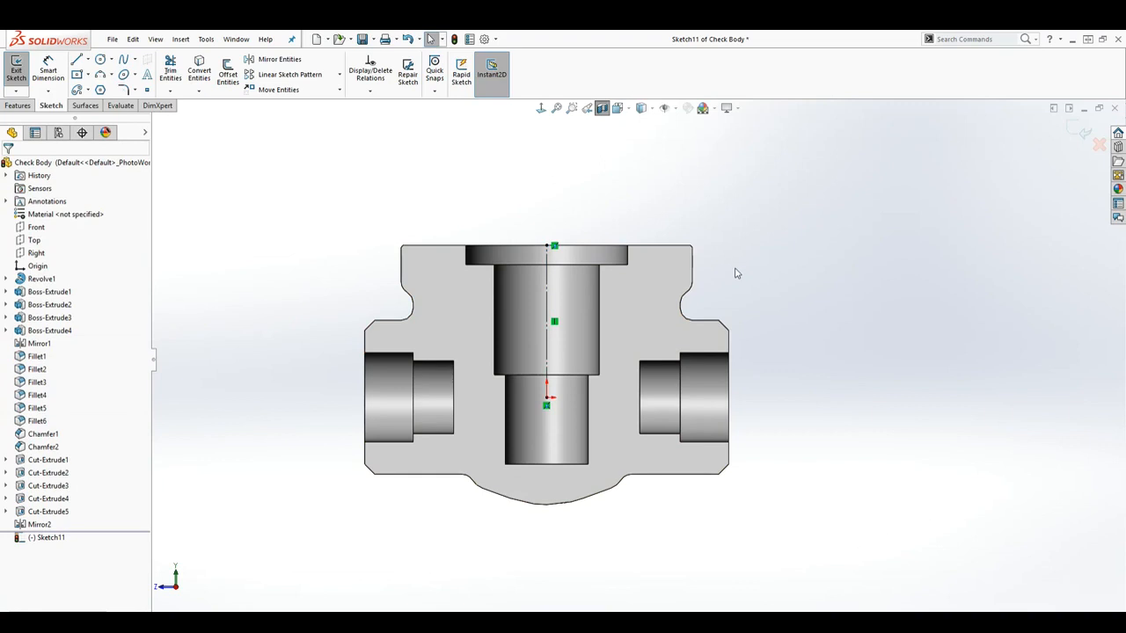
Draw a slanted line about 44.8 mm long from the left port's inner bore up across the centerline
click(77, 60)
click(433, 412)
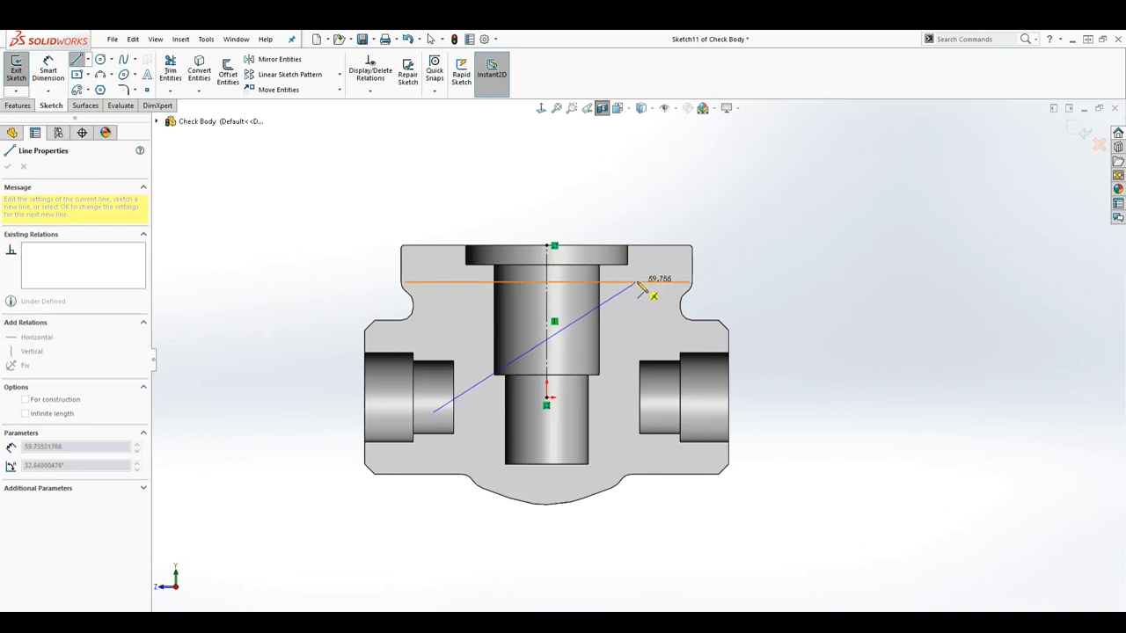
double_click(582, 309)
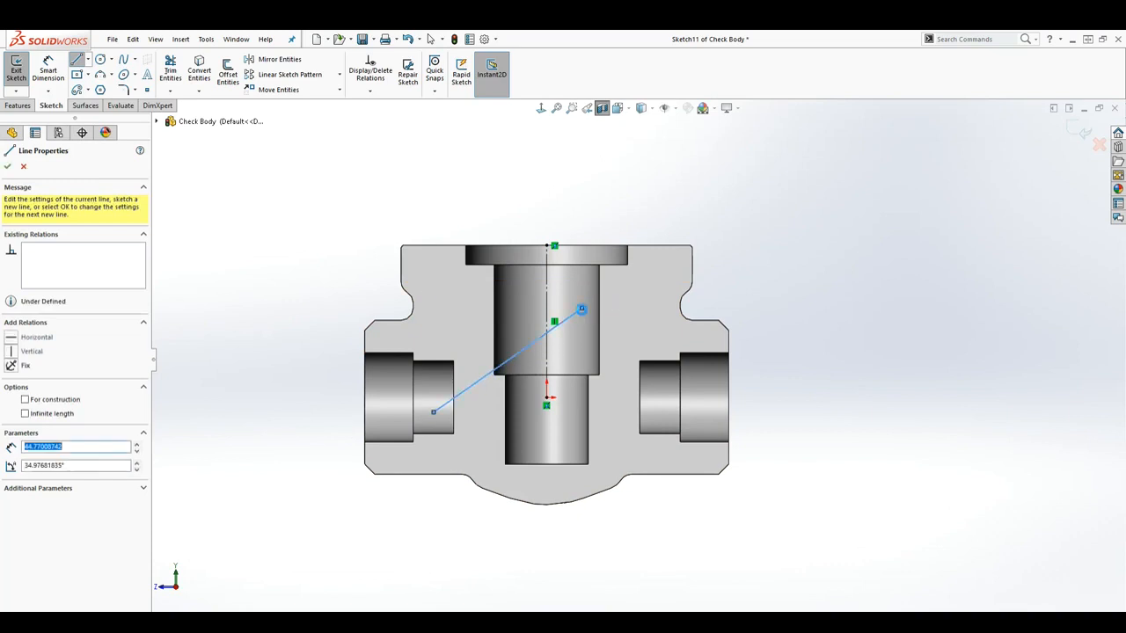
key(Escape)
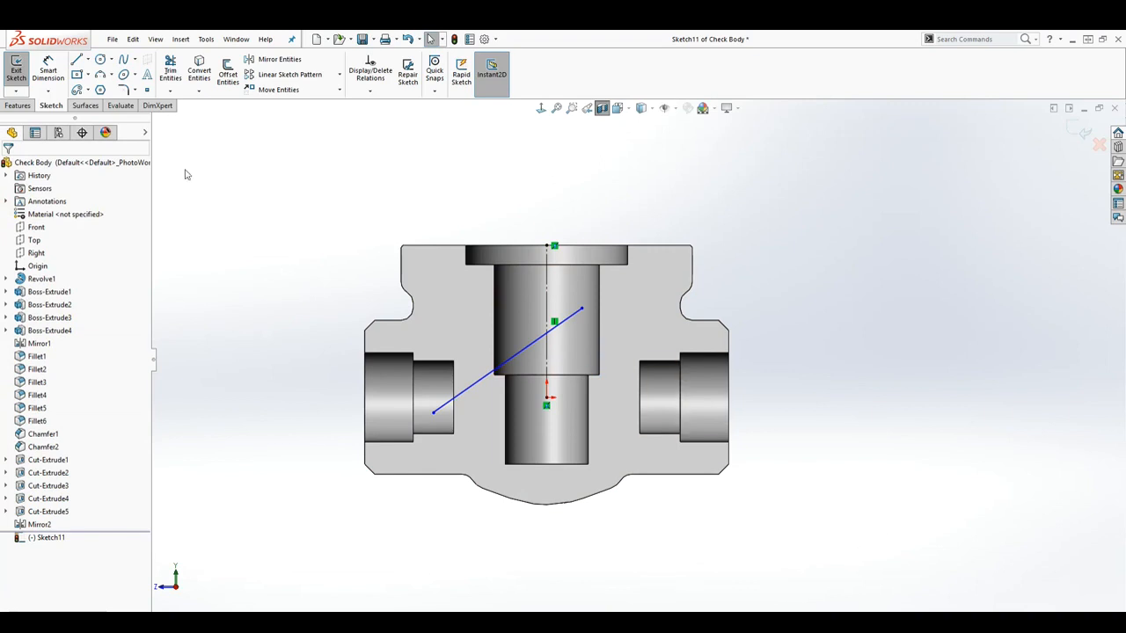
Dimension the slanted line at 45° to the centerline and attach its upper end to the body's top edge
click(48, 68)
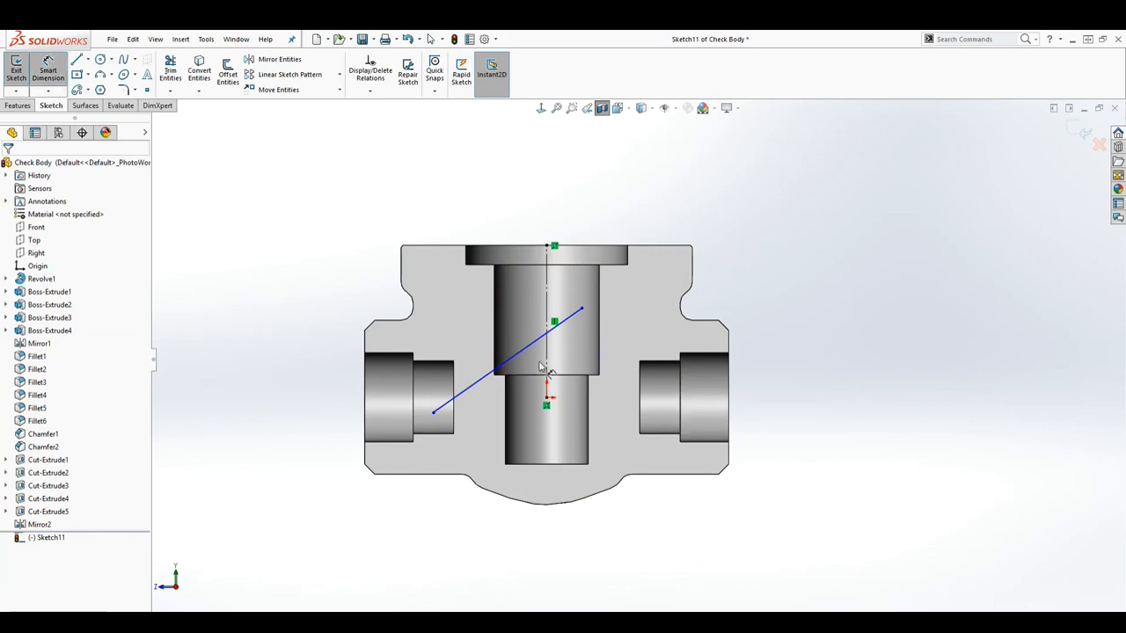
click(548, 368)
click(529, 344)
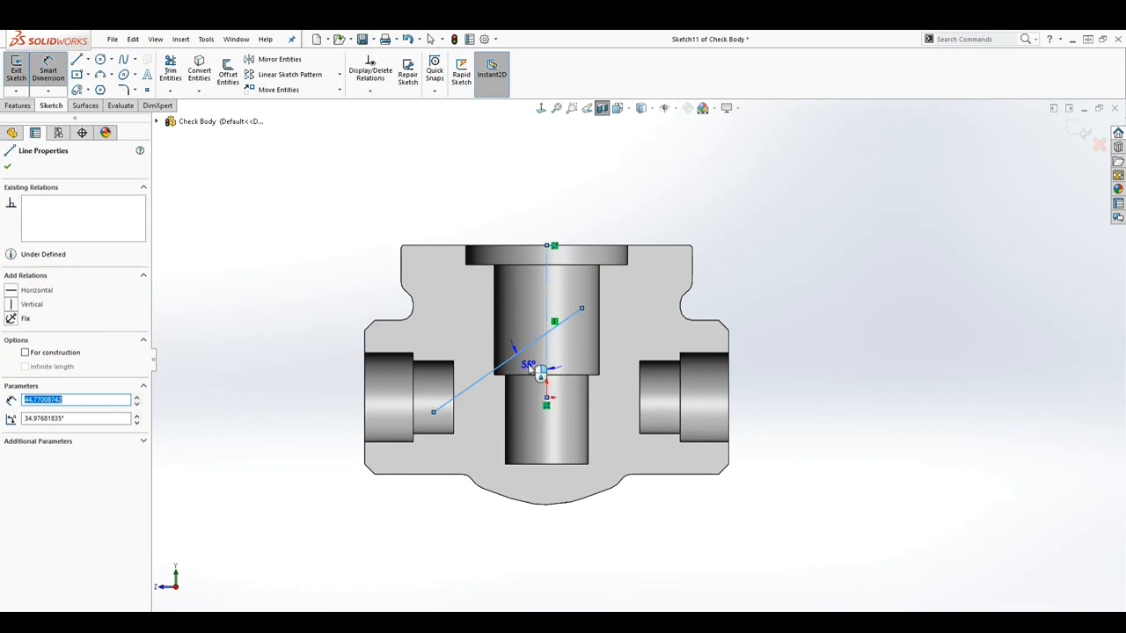
click(534, 369)
text(45)
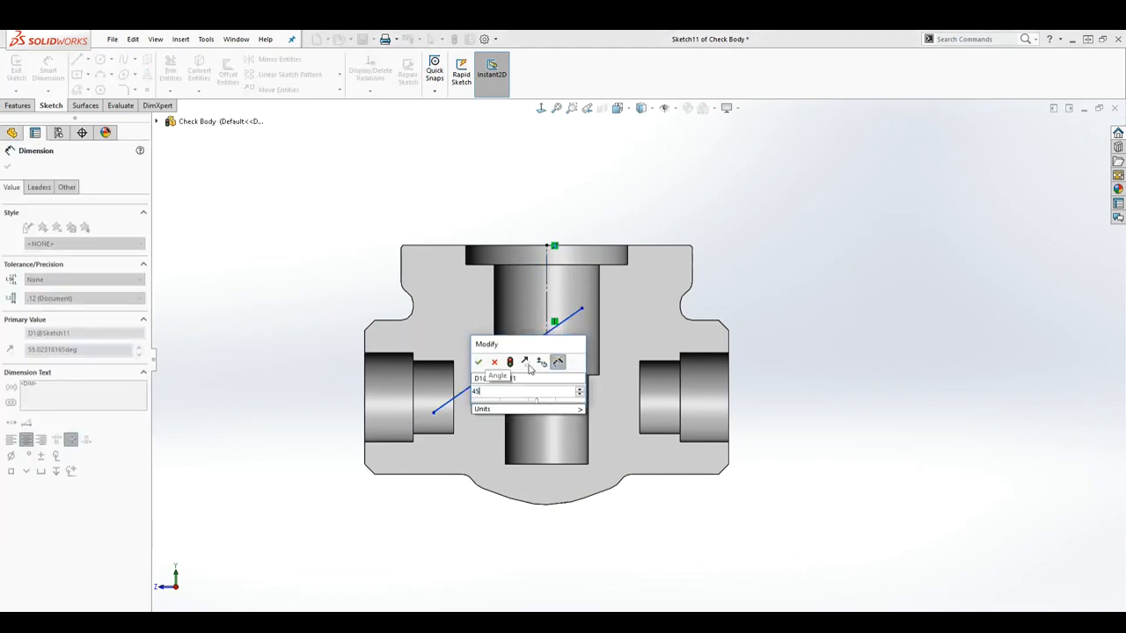
key(Return)
key(Escape)
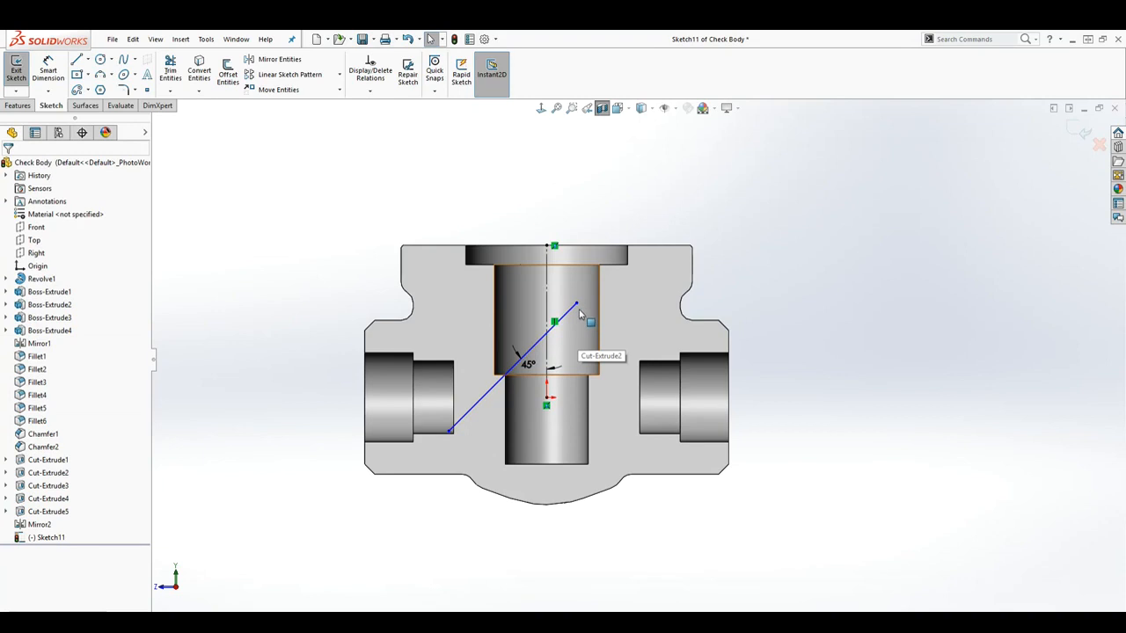
drag(573, 304, 615, 246)
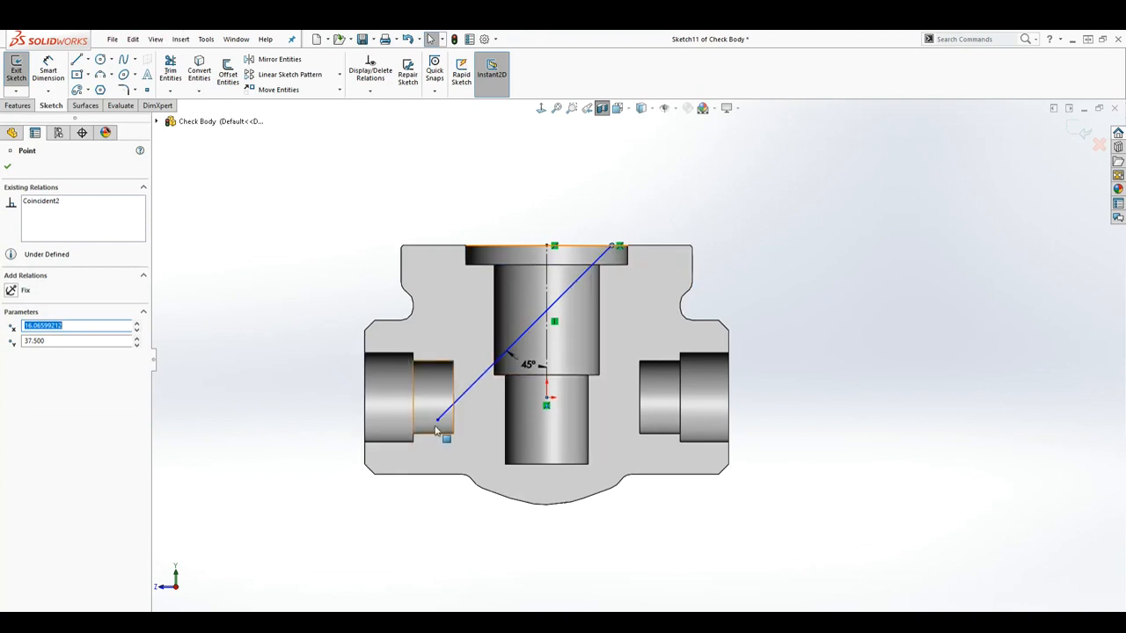
click(482, 378)
Dimension the slanted line's upper endpoint 17.5 mm horizontally from the vertical centerline
click(49, 65)
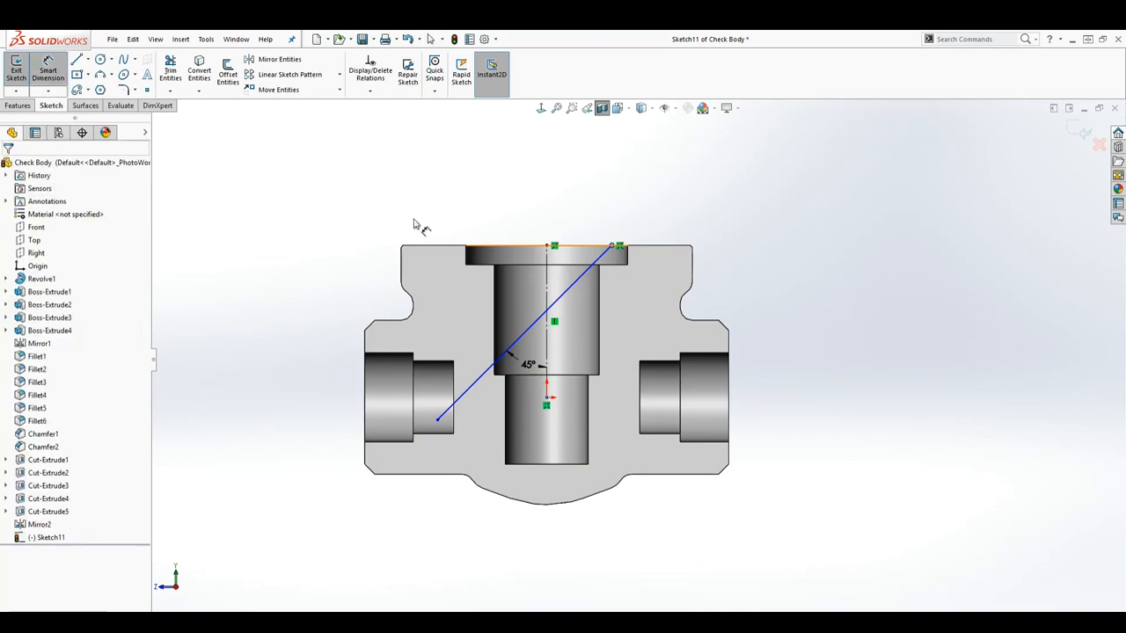
click(547, 246)
click(612, 246)
key(Escape)
click(549, 255)
key(Escape)
click(549, 257)
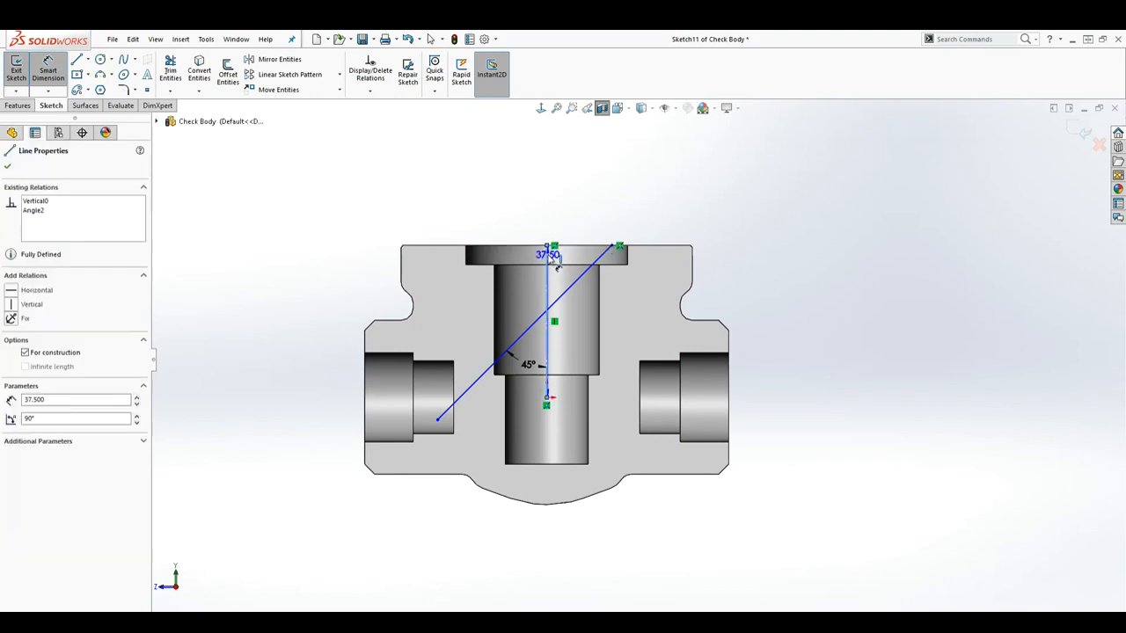
click(613, 246)
click(585, 210)
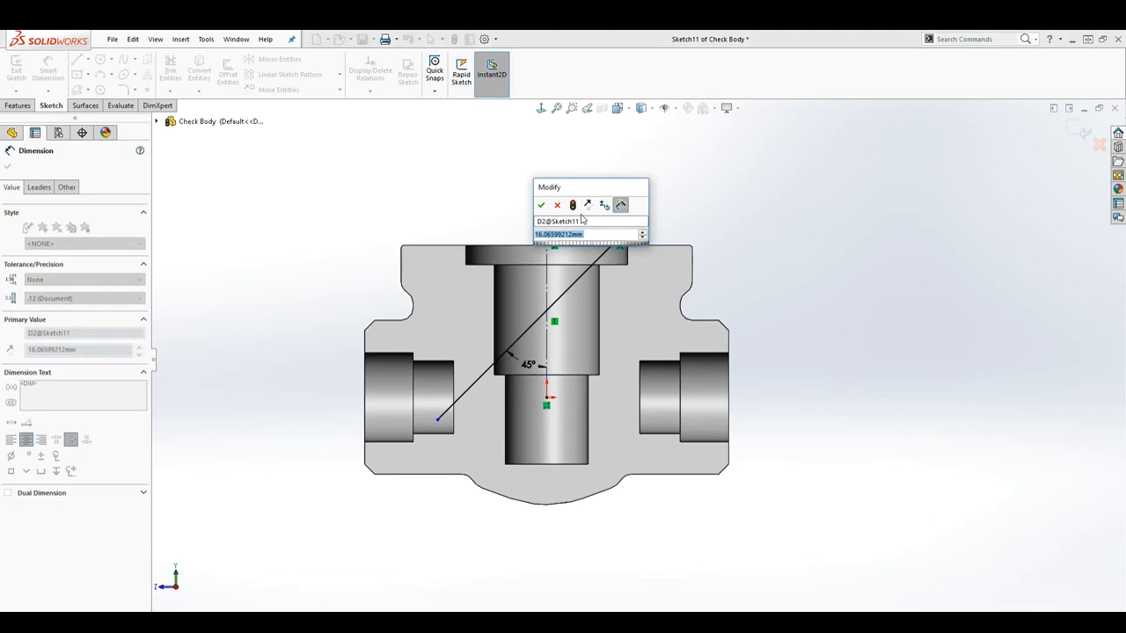
text(17.5)
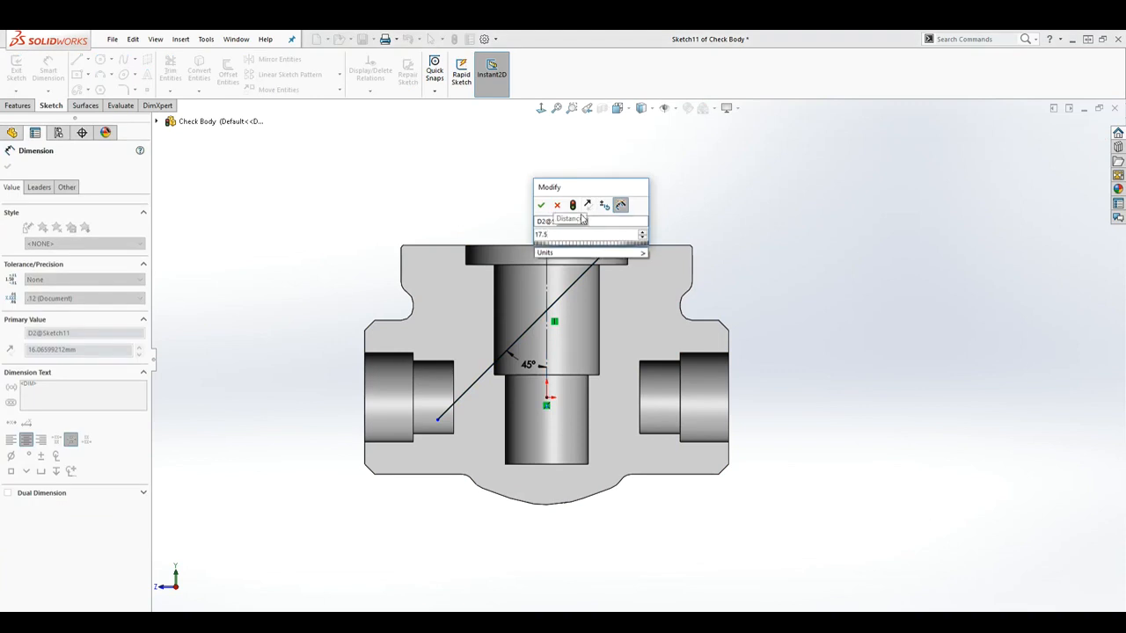
key(Return)
scroll(603, 231, down, 2)
key(Escape)
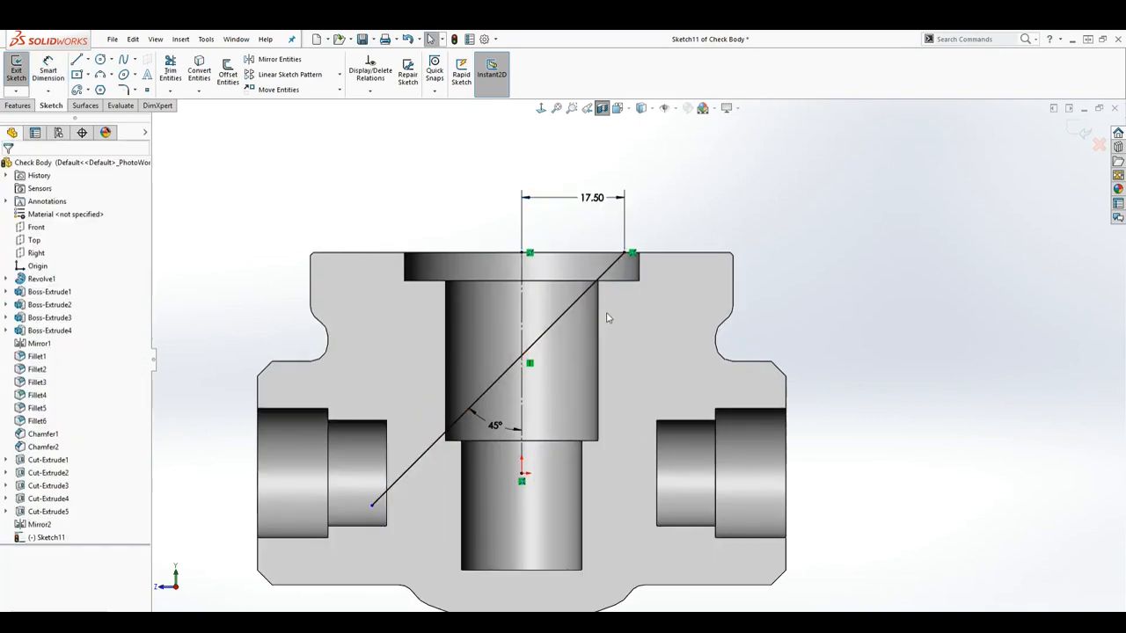
Draw three connected lines on the upper-left side of the slanted line, joining its two ends into a closed four-sided profile
click(77, 59)
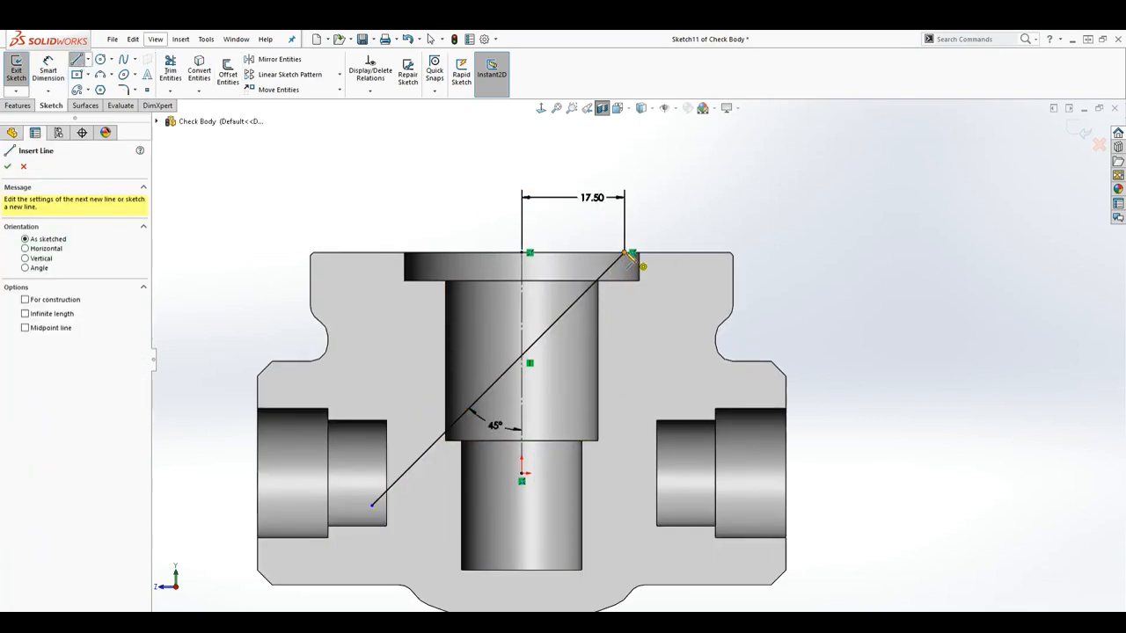
click(629, 254)
click(586, 224)
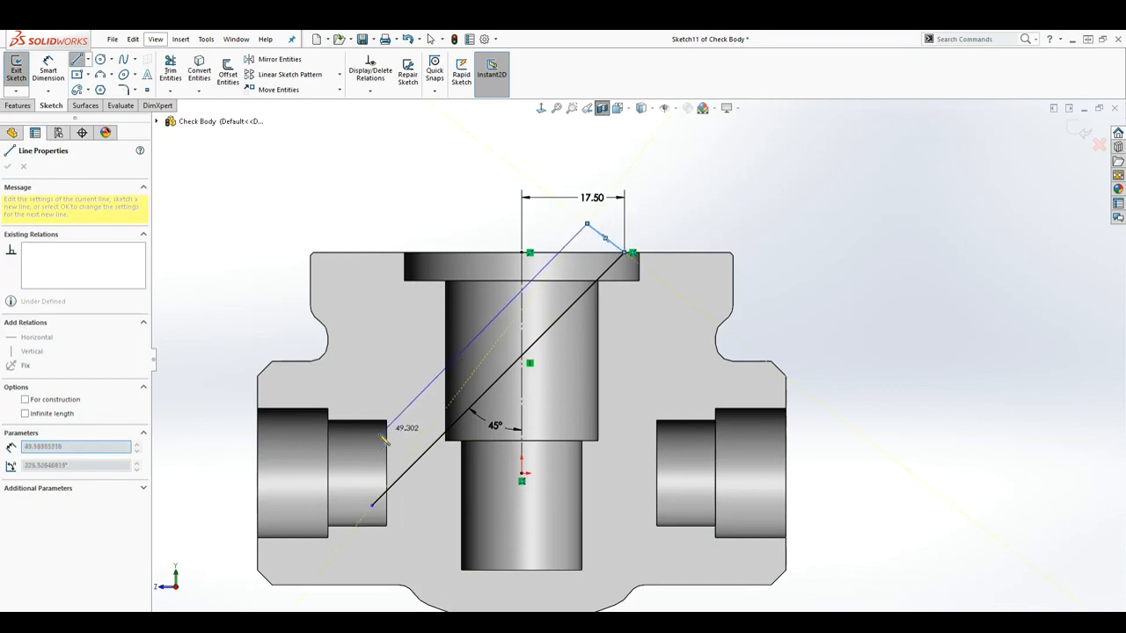
click(363, 449)
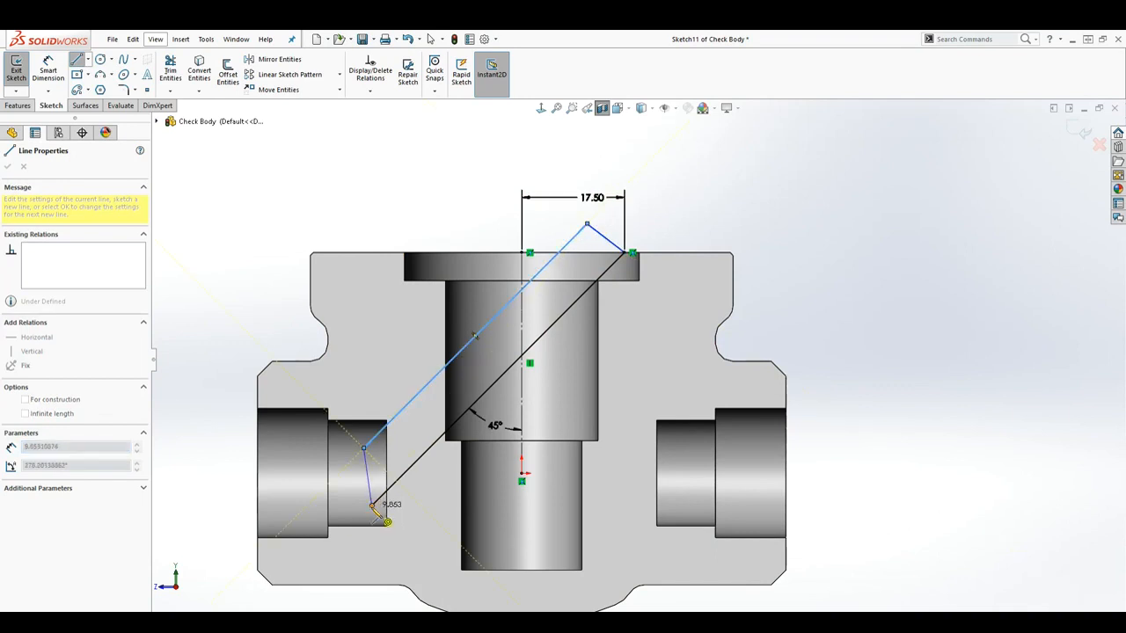
click(372, 507)
key(Escape)
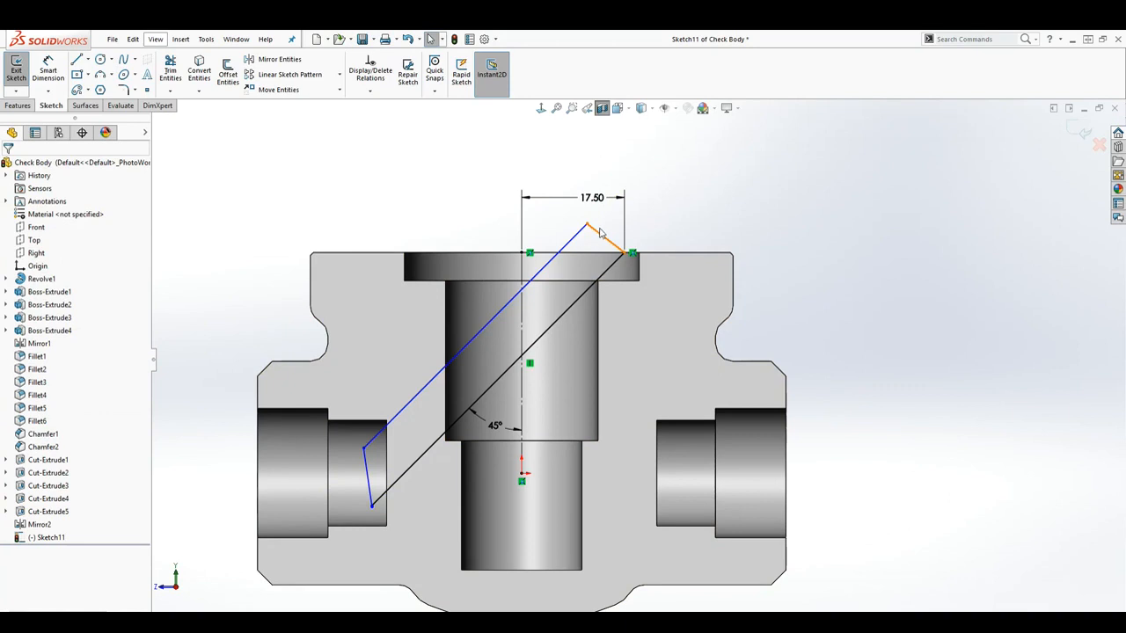
Make the short upper line perpendicular to the long outer line and move the outer line's lower end away from the 45° line
click(598, 233)
ctrl+click(576, 236)
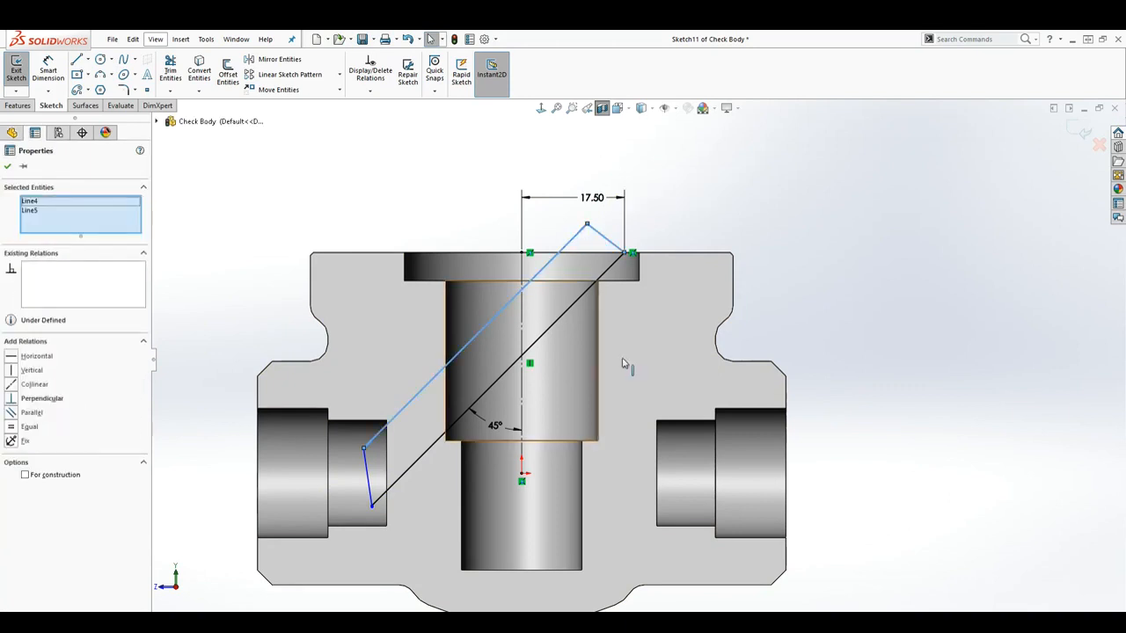
click(13, 402)
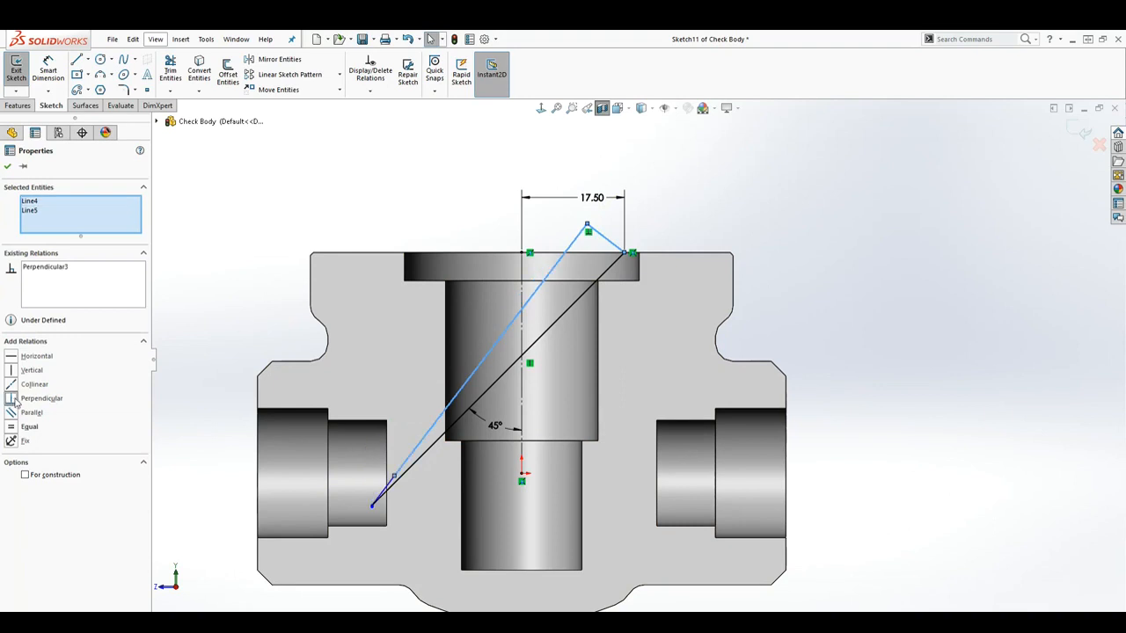
key(Escape)
drag(394, 477, 368, 482)
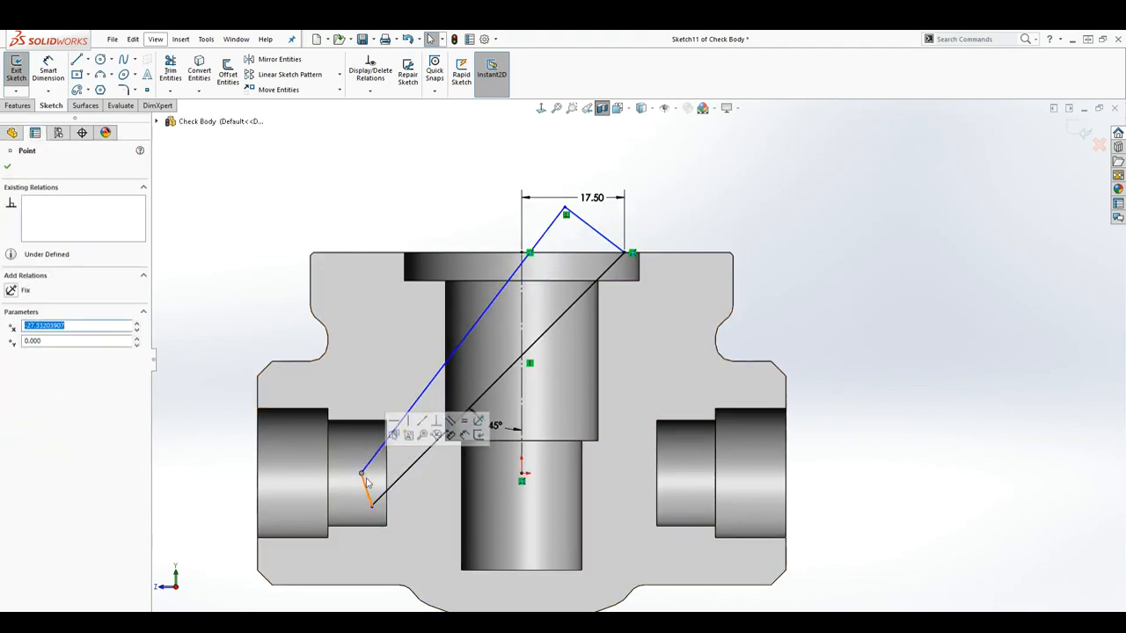
Try to make the long outer line perpendicular to the short line at the profile's lower end
click(364, 470)
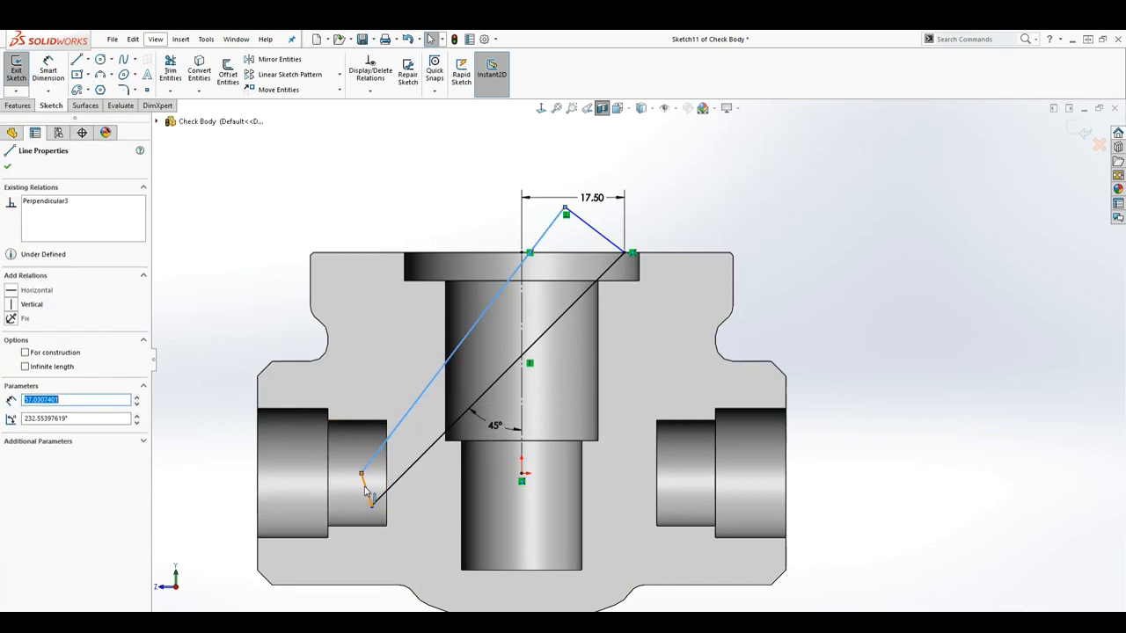
ctrl+click(367, 491)
click(14, 401)
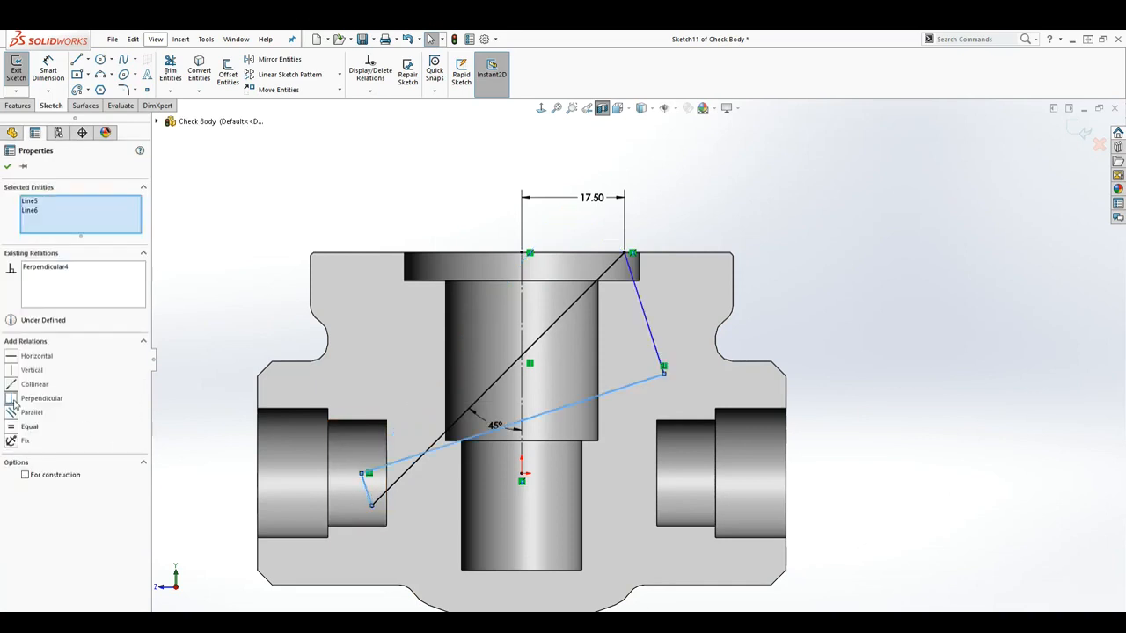
mouse_move(665, 378)
mouse_down()
mouse_move(618, 262)
mouse_move(596, 297)
mouse_move(586, 470)
mouse_move(578, 321)
mouse_move(598, 297)
mouse_move(516, 472)
mouse_move(545, 327)
mouse_move(561, 343)
mouse_move(559, 326)
mouse_up()
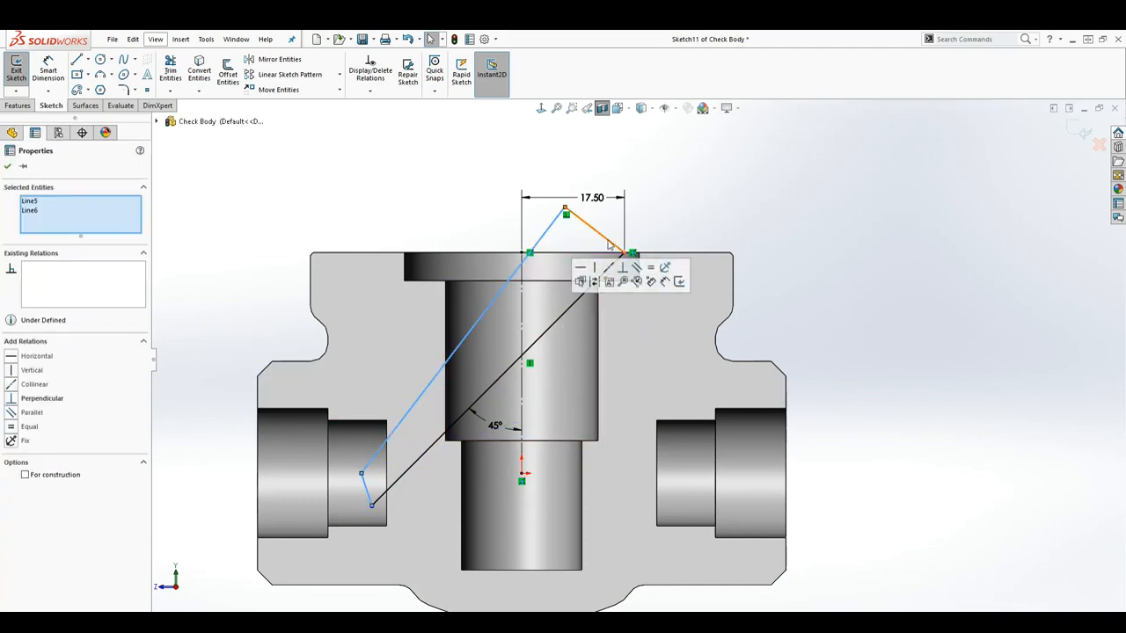
key(Escape)
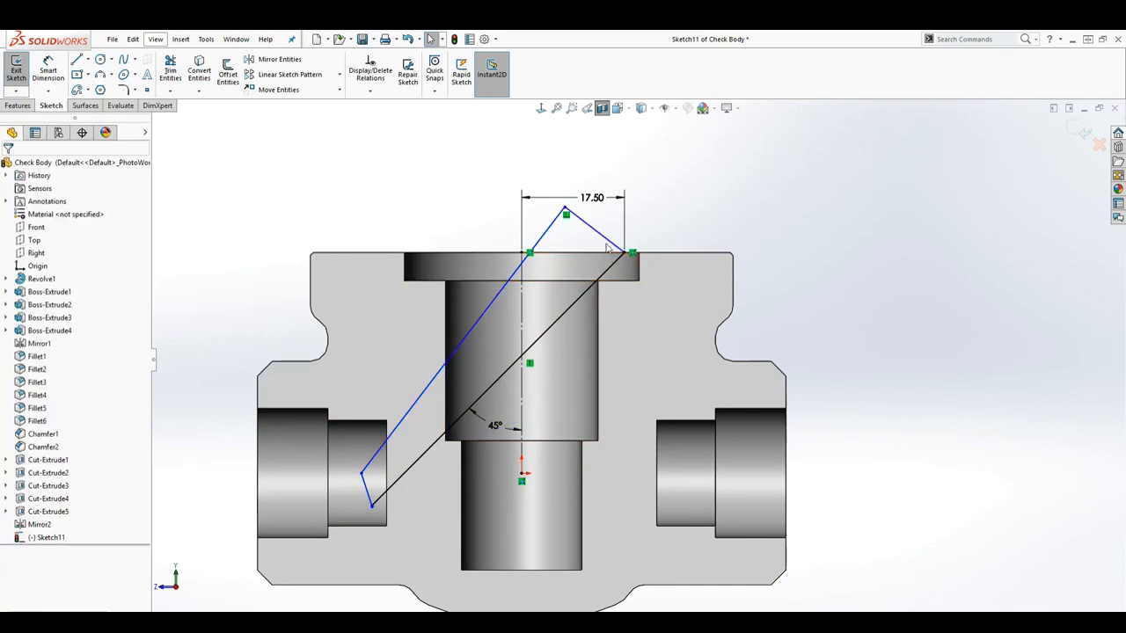
Make the short upper line perpendicular to the 45° slanted line
click(606, 243)
ctrl+click(528, 348)
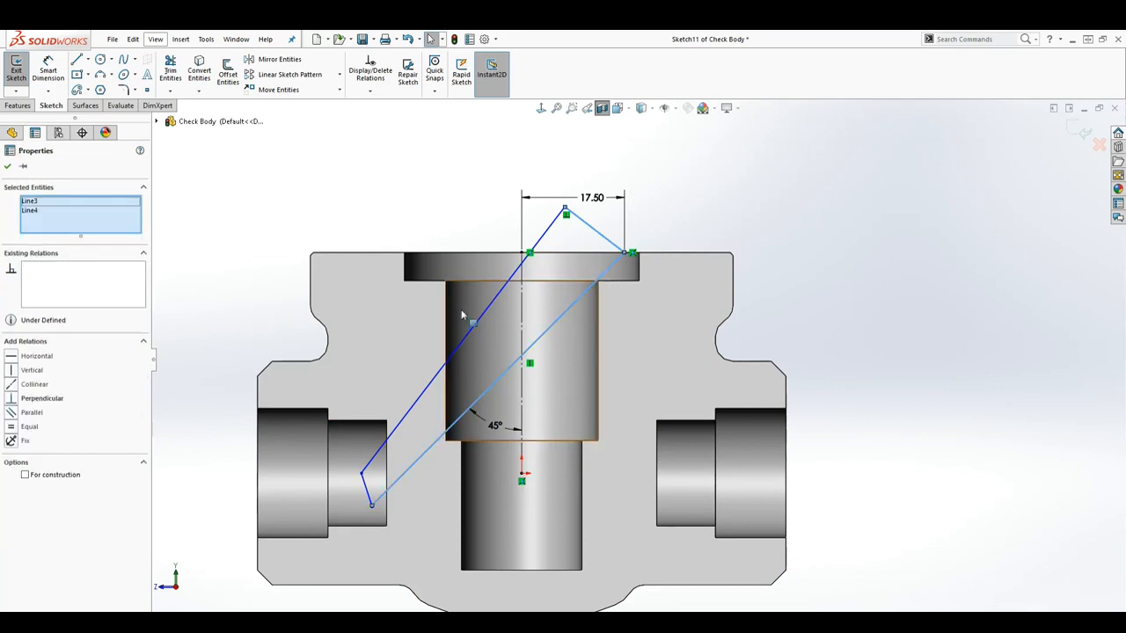
click(11, 399)
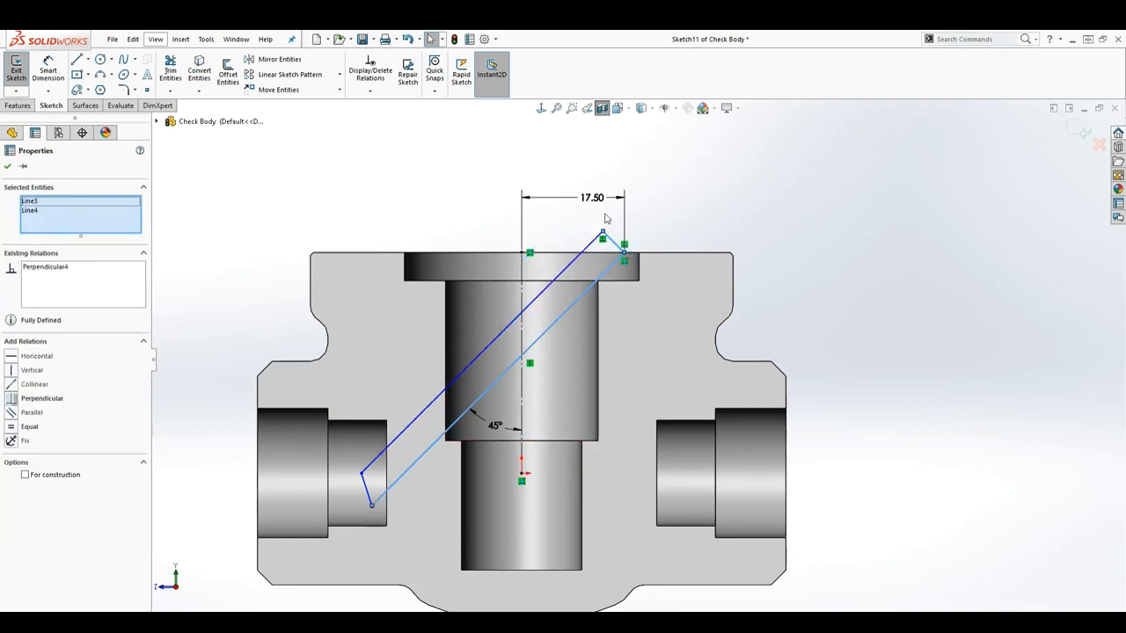
Make the short line at the profile's lower end perpendicular to the long outer line
key(Escape)
scroll(611, 264, down, 3)
scroll(605, 268, up, 3)
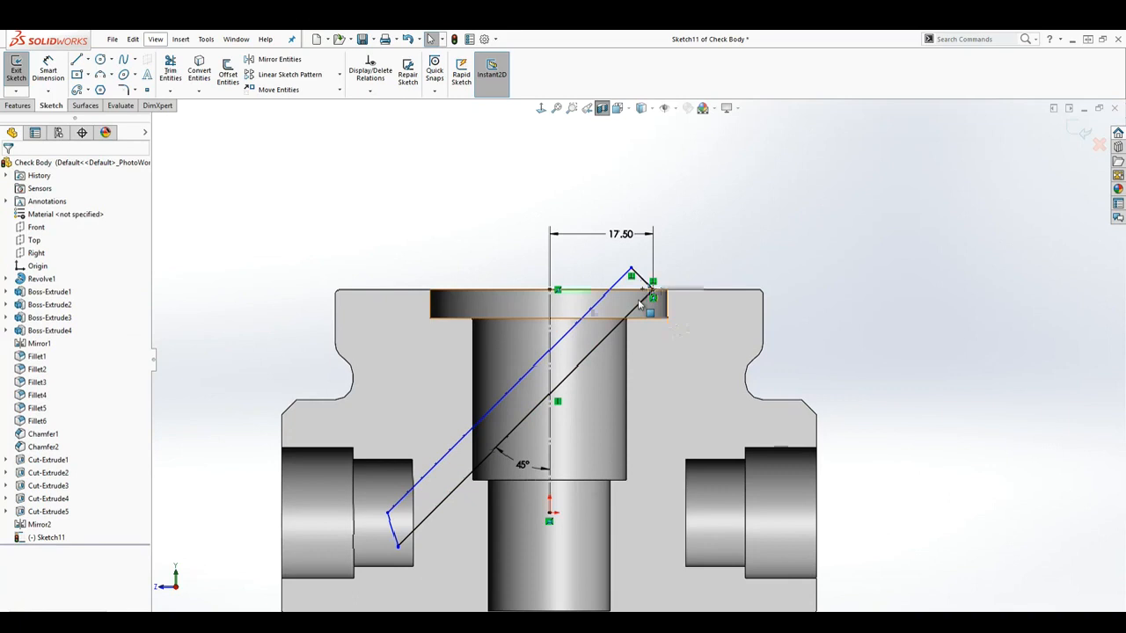
scroll(585, 418, up, 2)
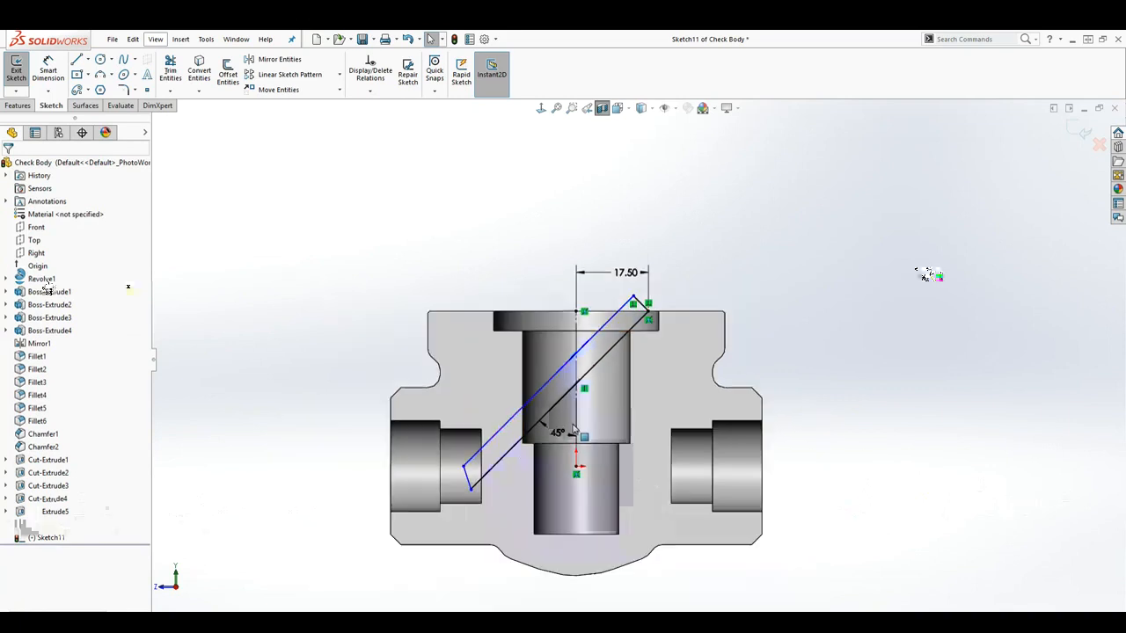
scroll(572, 429, down, 1)
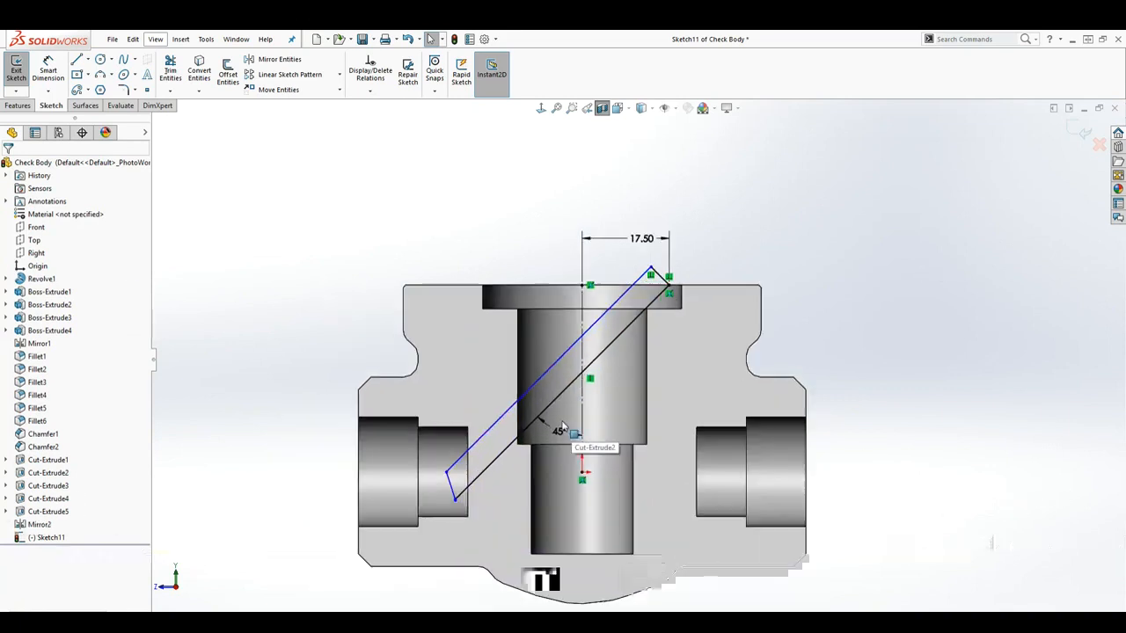
click(455, 468)
ctrl+click(451, 486)
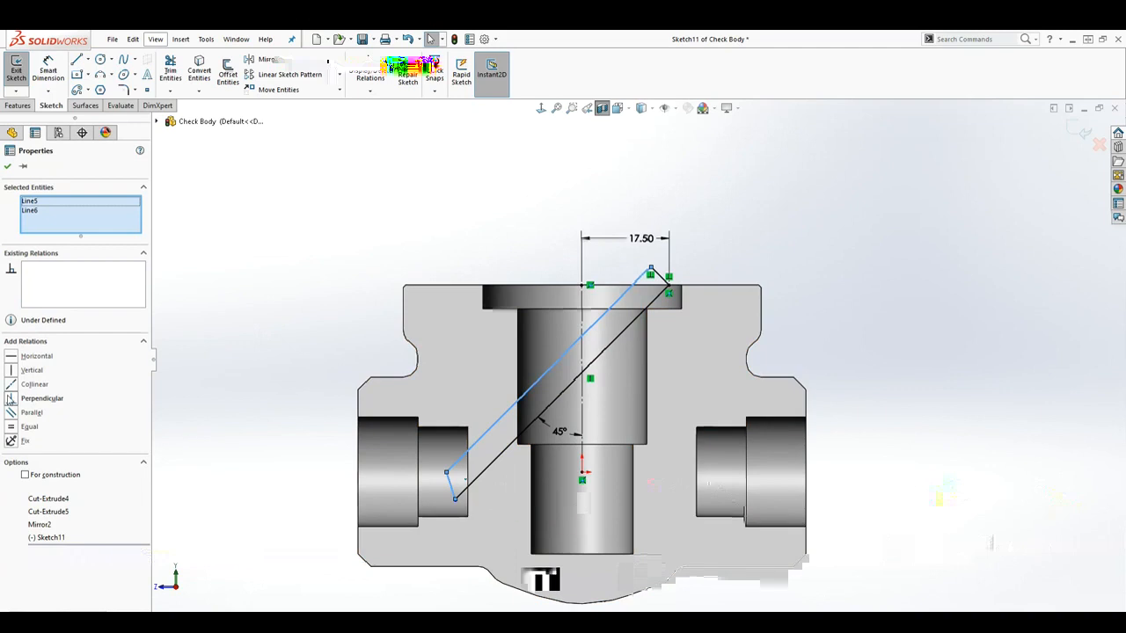
click(41, 398)
key(Escape)
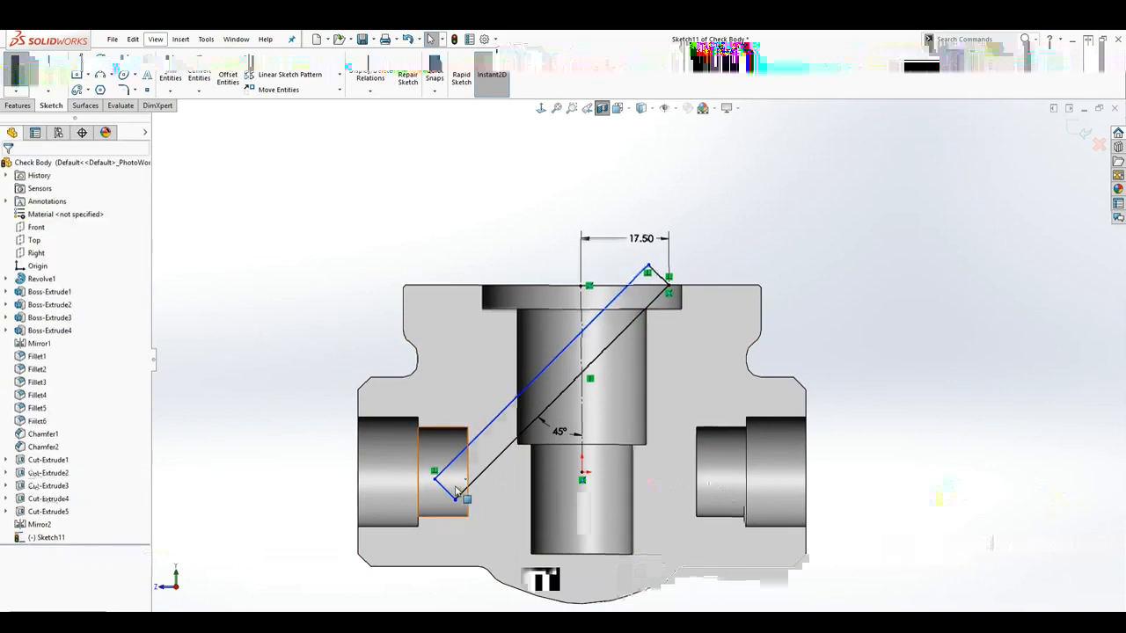
Make the short lower line perpendicular to the 45° slanted line
click(467, 490)
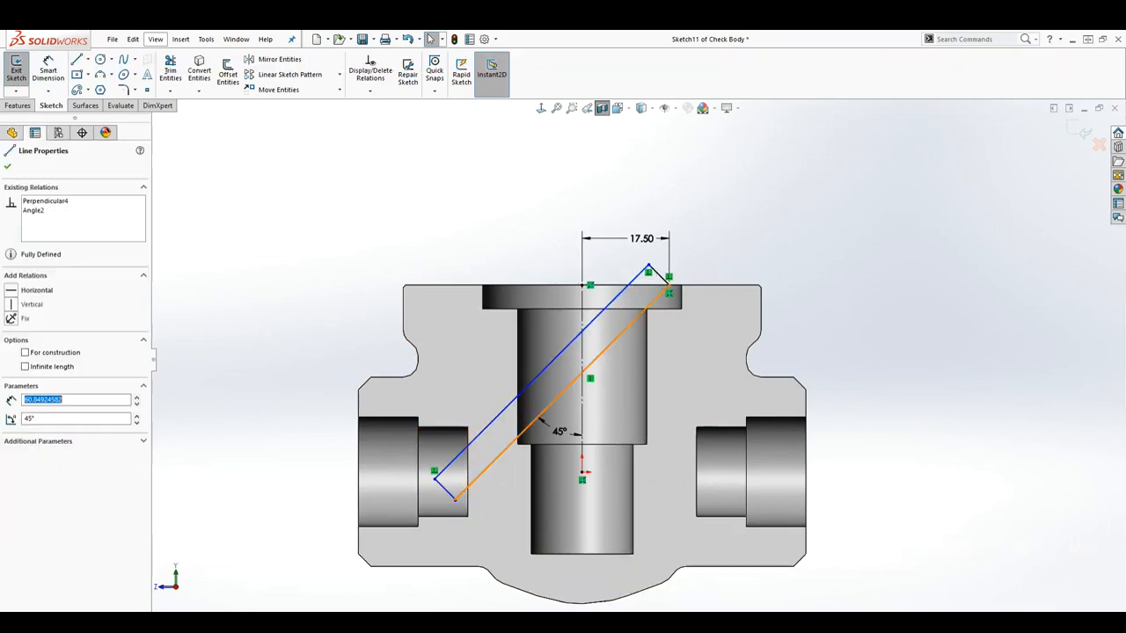
ctrl+click(446, 489)
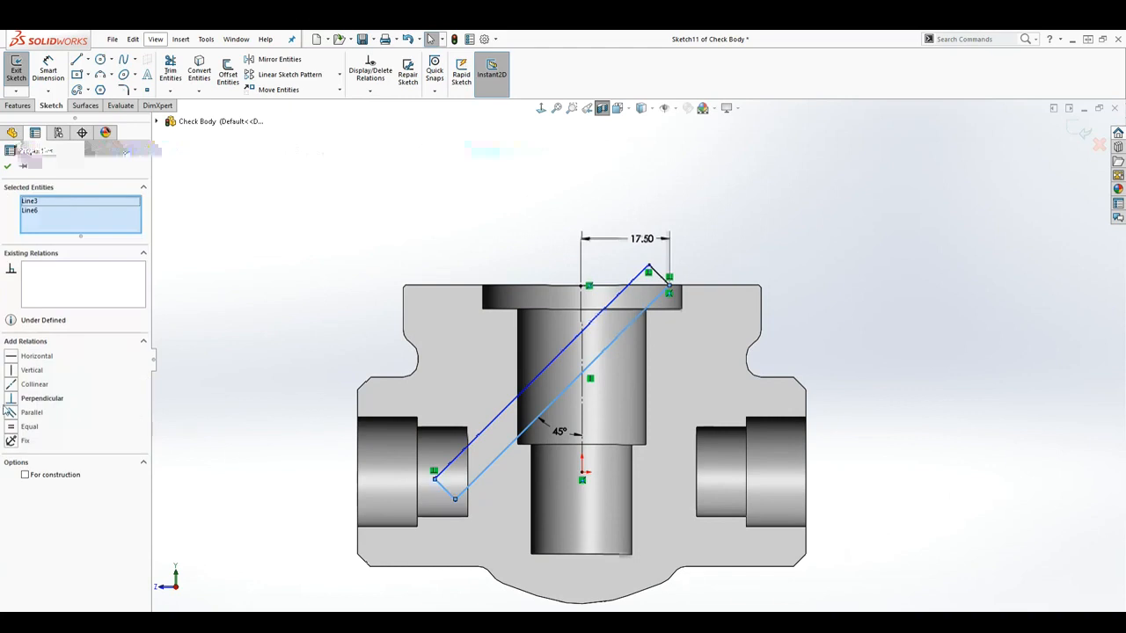
click(11, 412)
key(Escape)
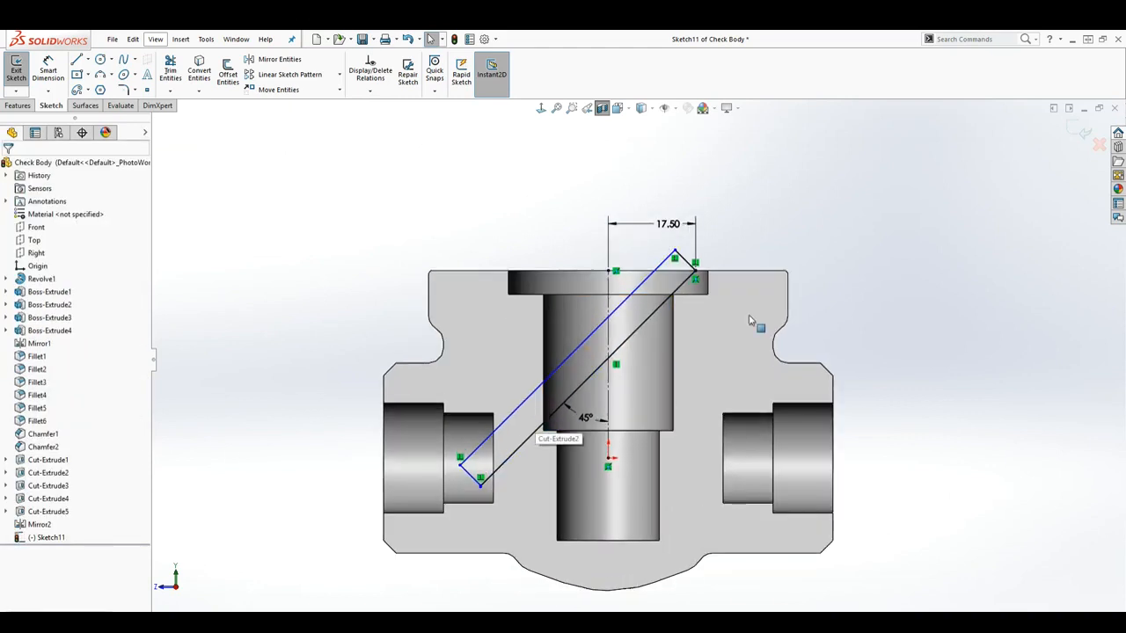
scroll(695, 299, down, 1)
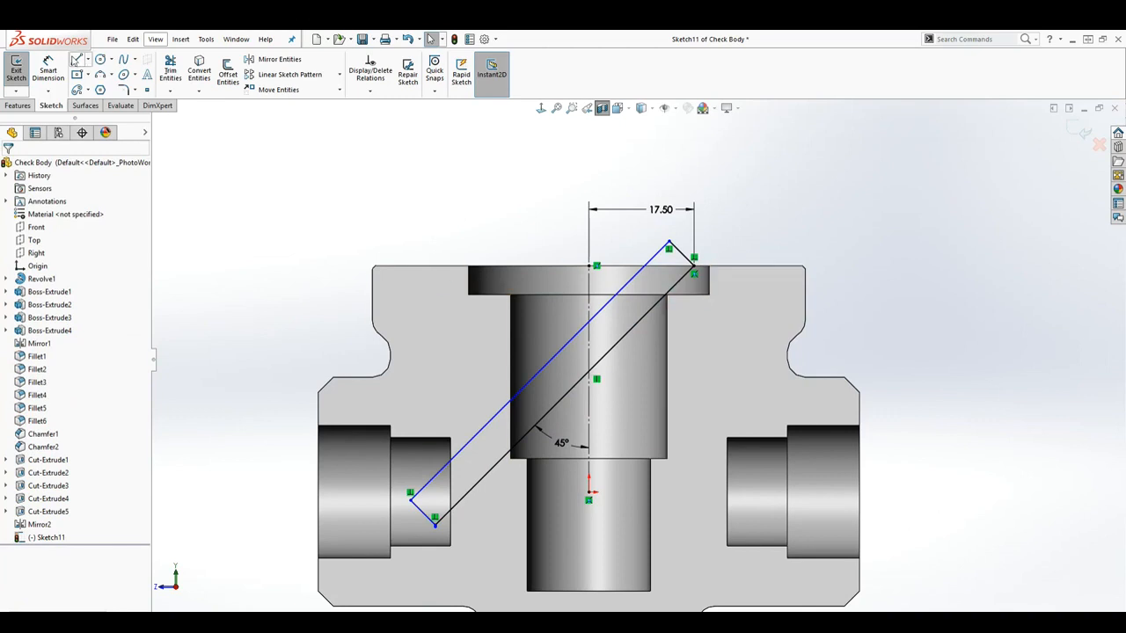
Dimension the 45° slanted line's length as 62 mm
click(51, 65)
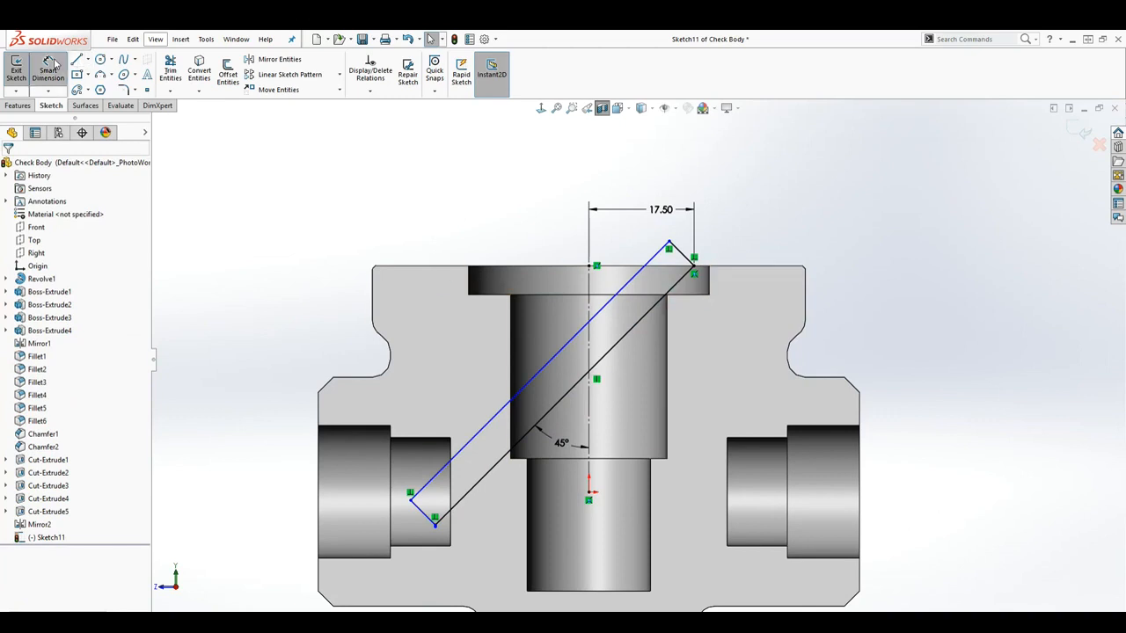
click(565, 402)
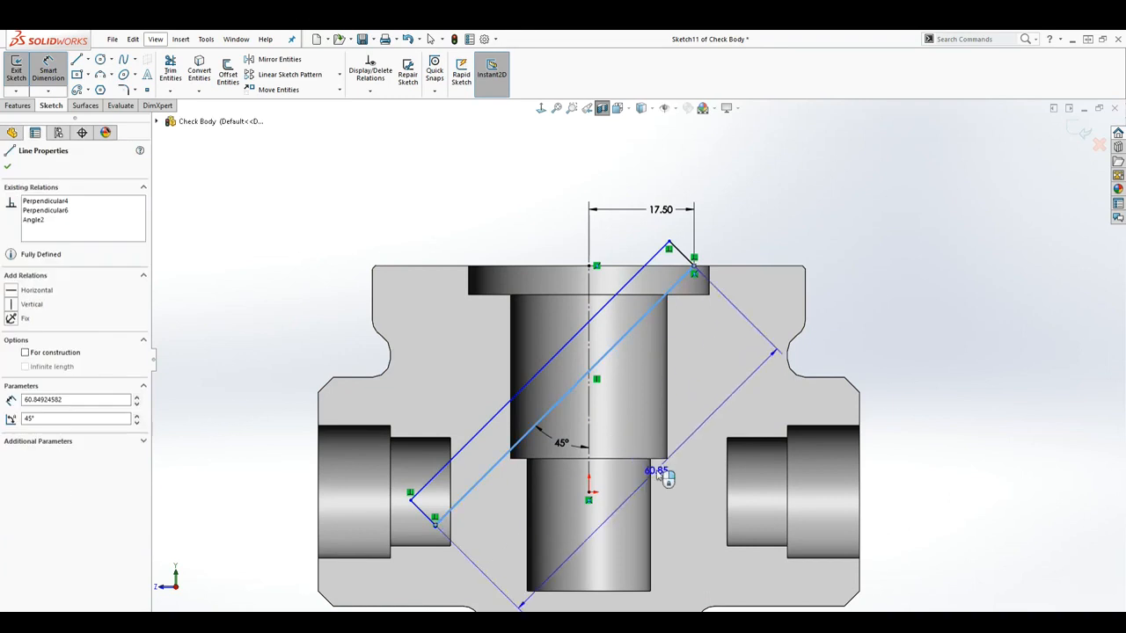
click(669, 484)
text(62)
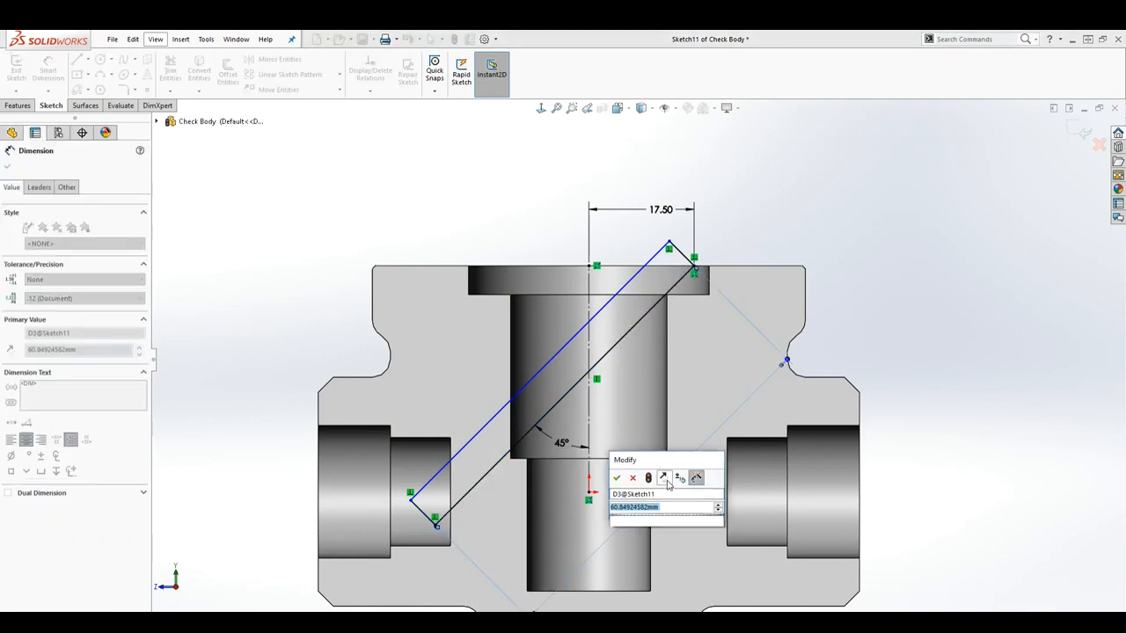
key(Return)
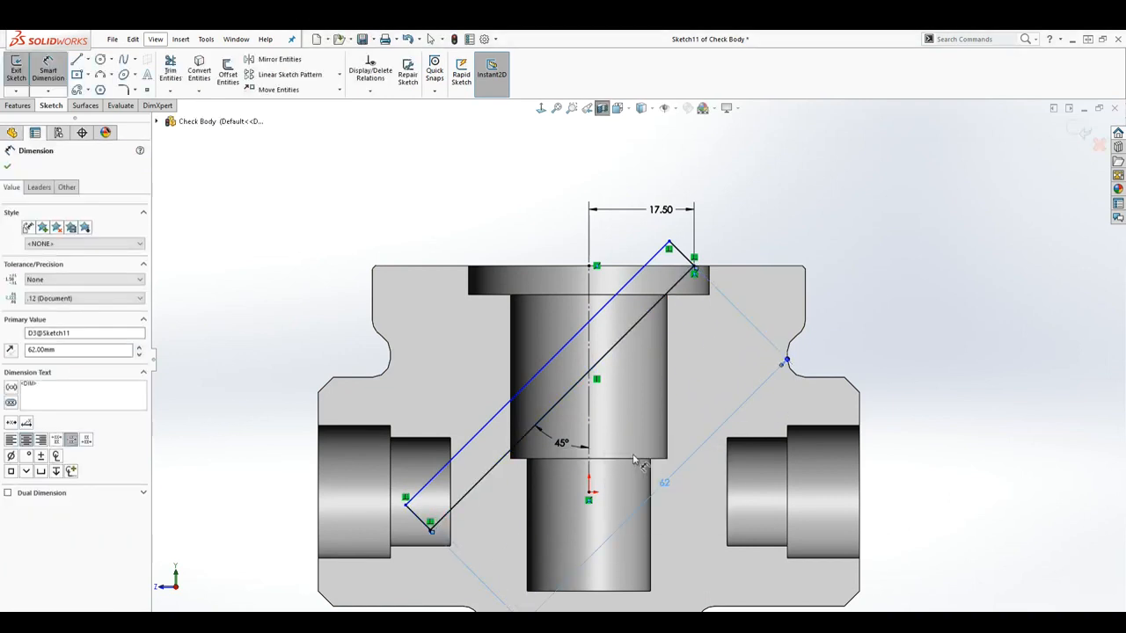
Dimension the short upper line of the profile as 6 mm
click(680, 253)
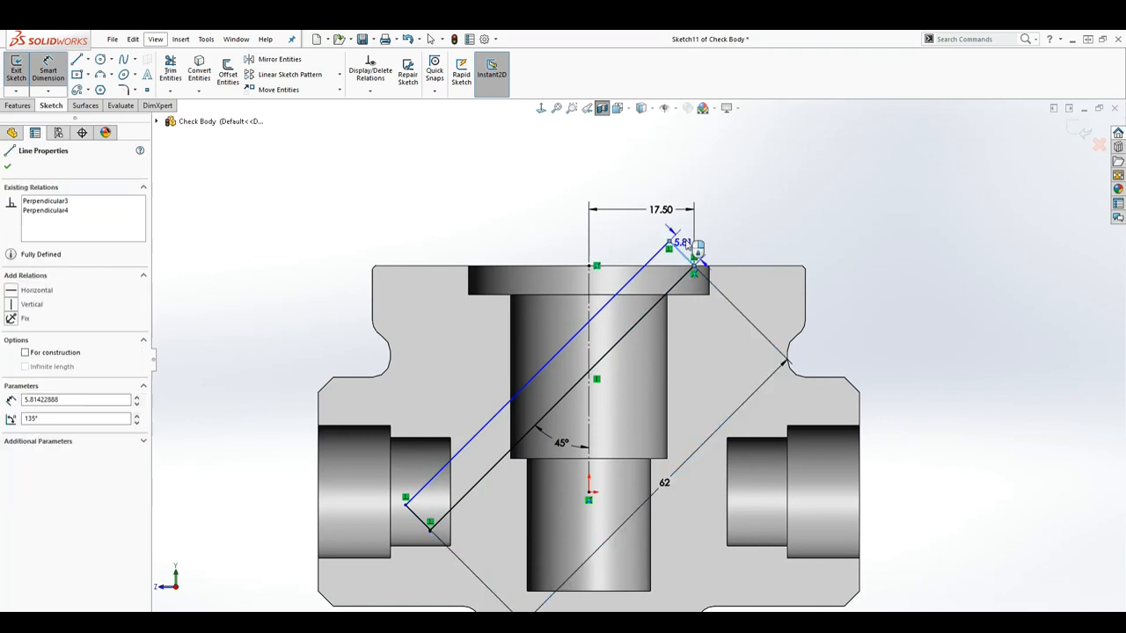
click(733, 216)
text(6)
key(Return)
key(Escape)
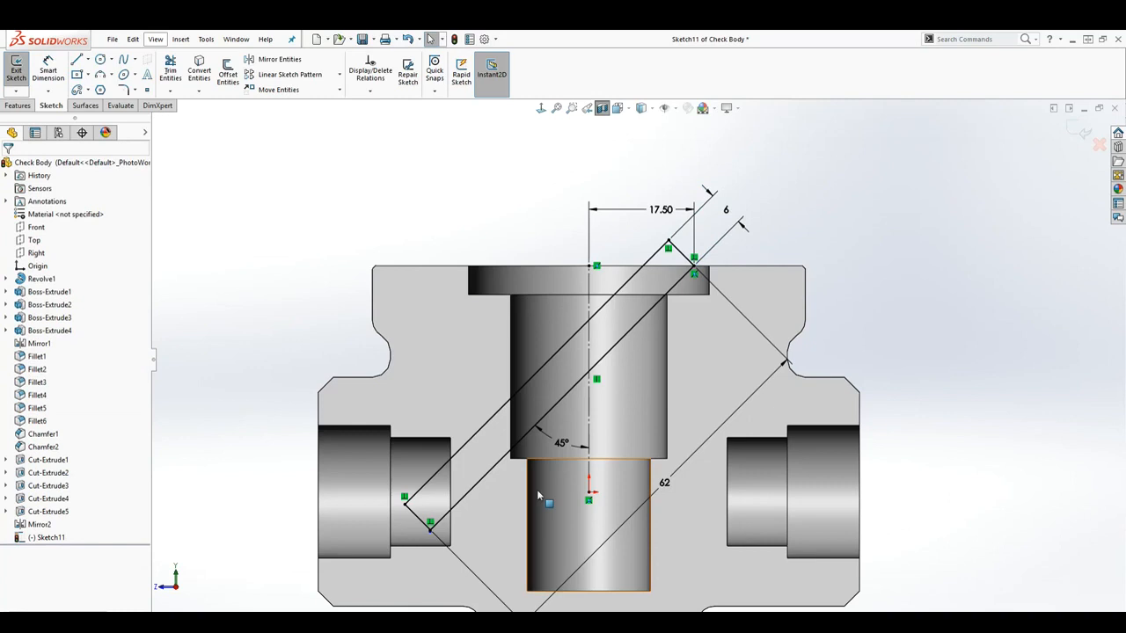
scroll(444, 566, down, 2)
drag(391, 497, 454, 524)
key(Escape)
scroll(639, 369, up, 2)
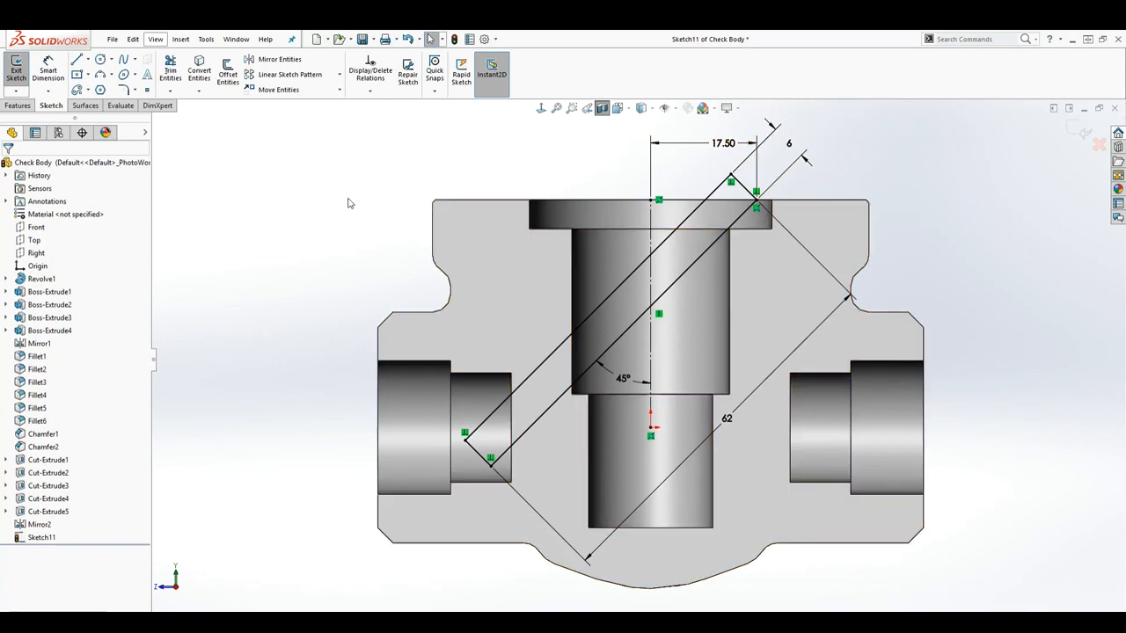
Cut the angled passage by revolving the profile 360° around its long outer line with Revolved Cut
click(18, 105)
click(237, 72)
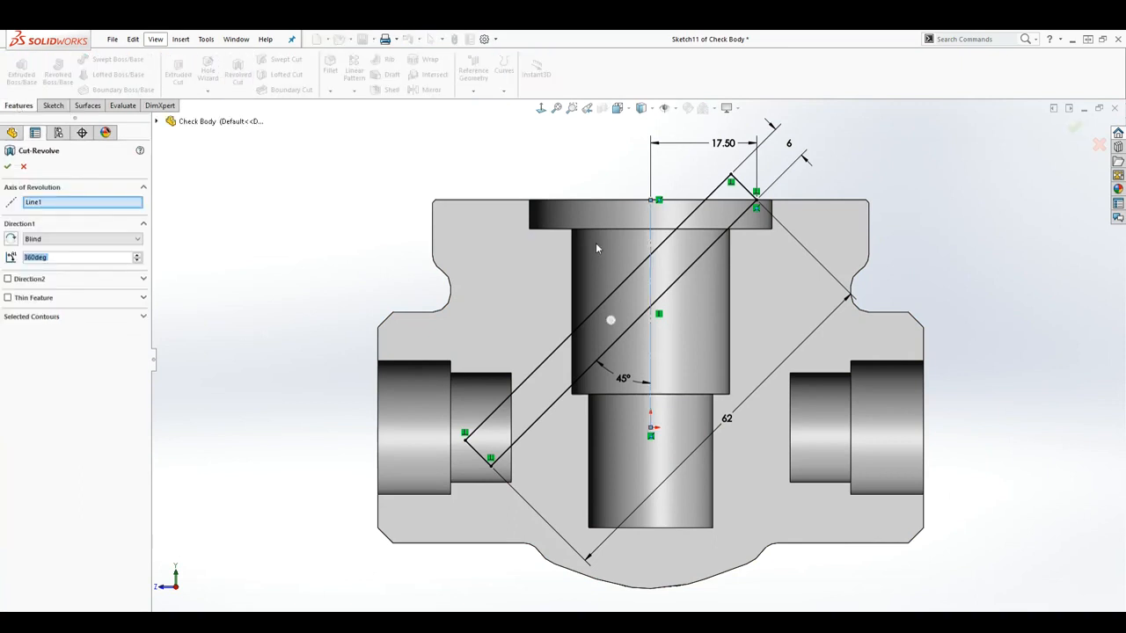
click(622, 282)
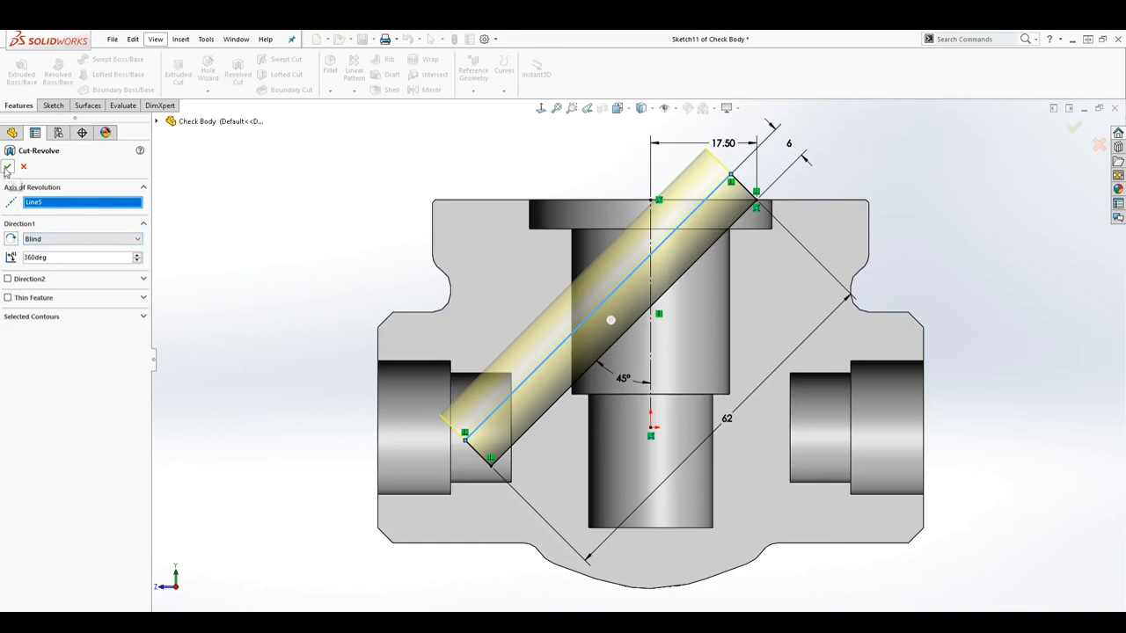
key(Return)
mouse_move(289, 361)
middle_down()
mouse_move(440, 469)
mouse_move(378, 449)
mouse_move(471, 452)
middle_up()
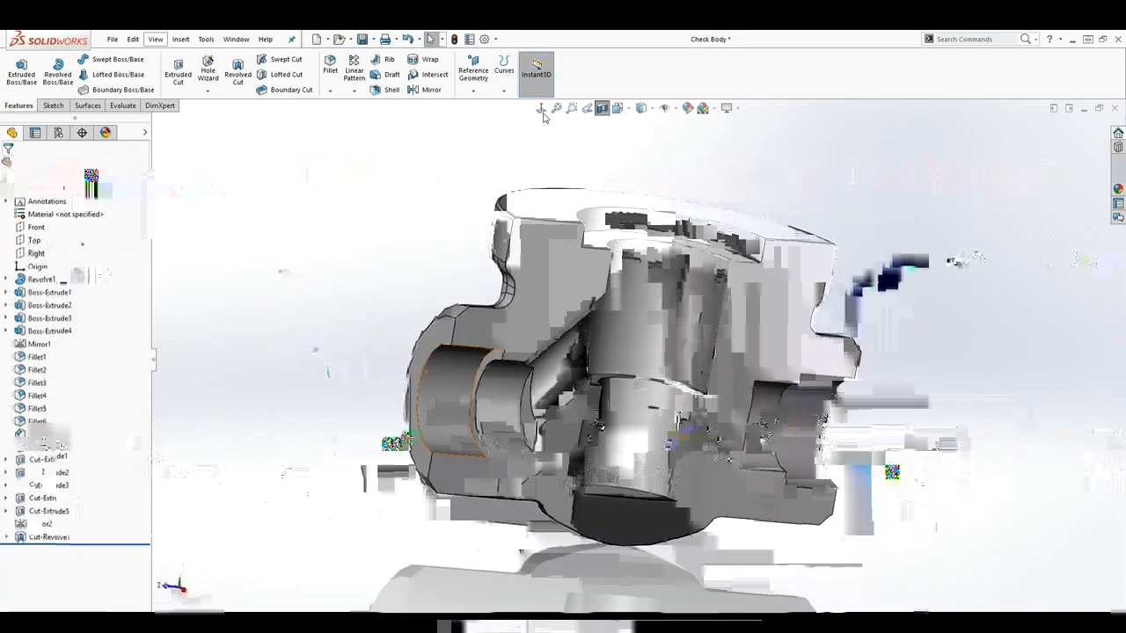
key(ctrl+1)
scroll(719, 348, down, 4)
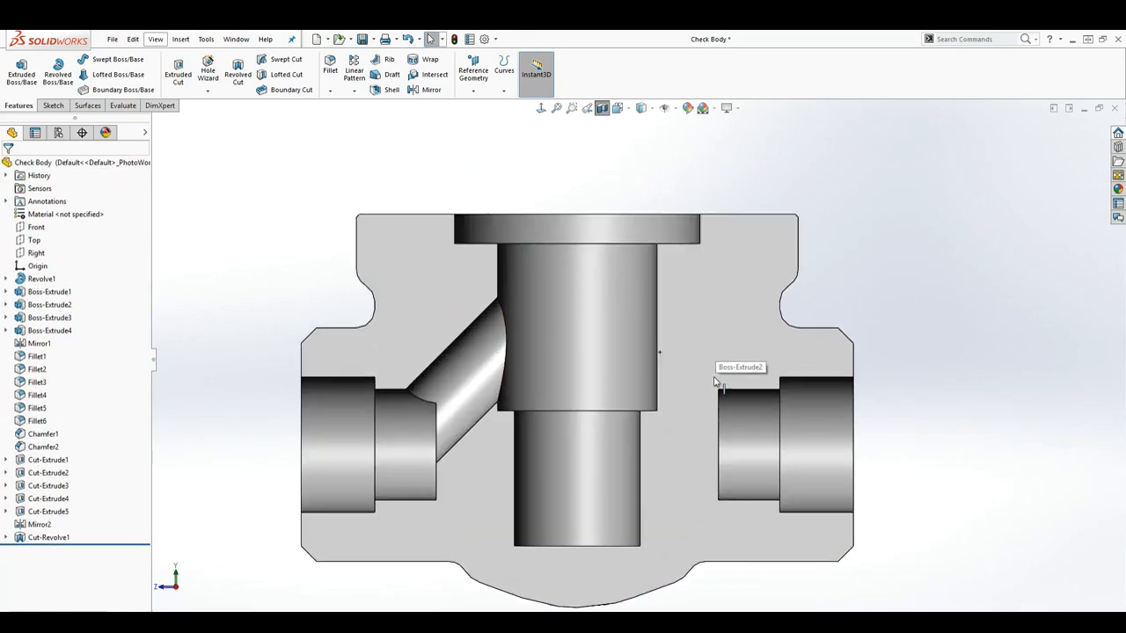
scroll(768, 496, up, 3)
scroll(702, 475, down, 2)
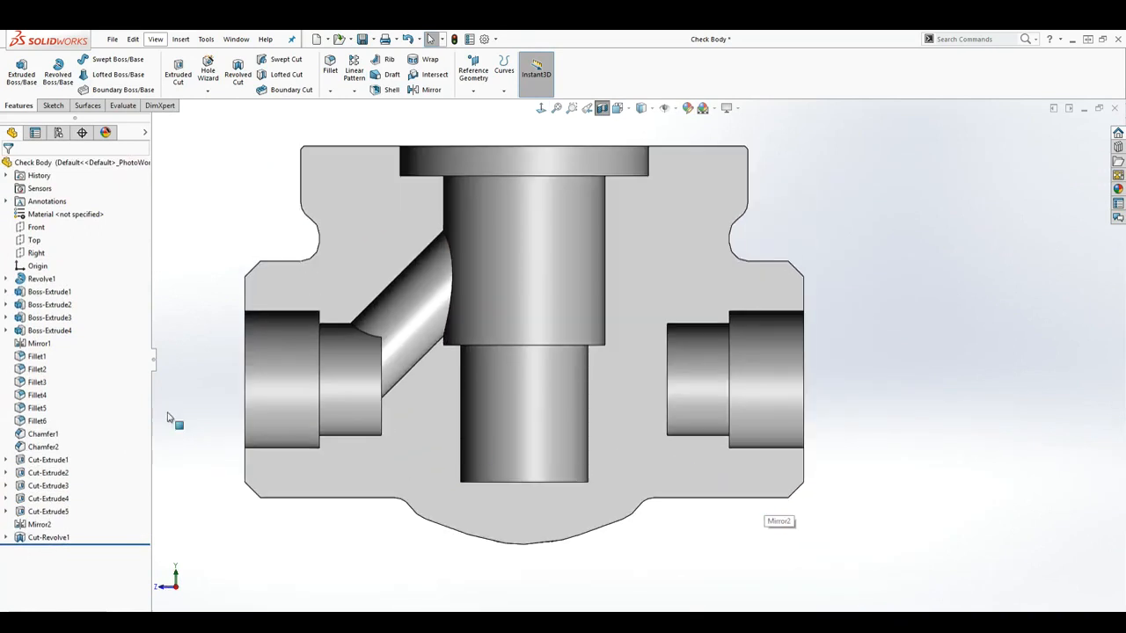
Start a sketch on the Right plane and draw a vertical construction line from the origin to the body's top edge
click(36, 253)
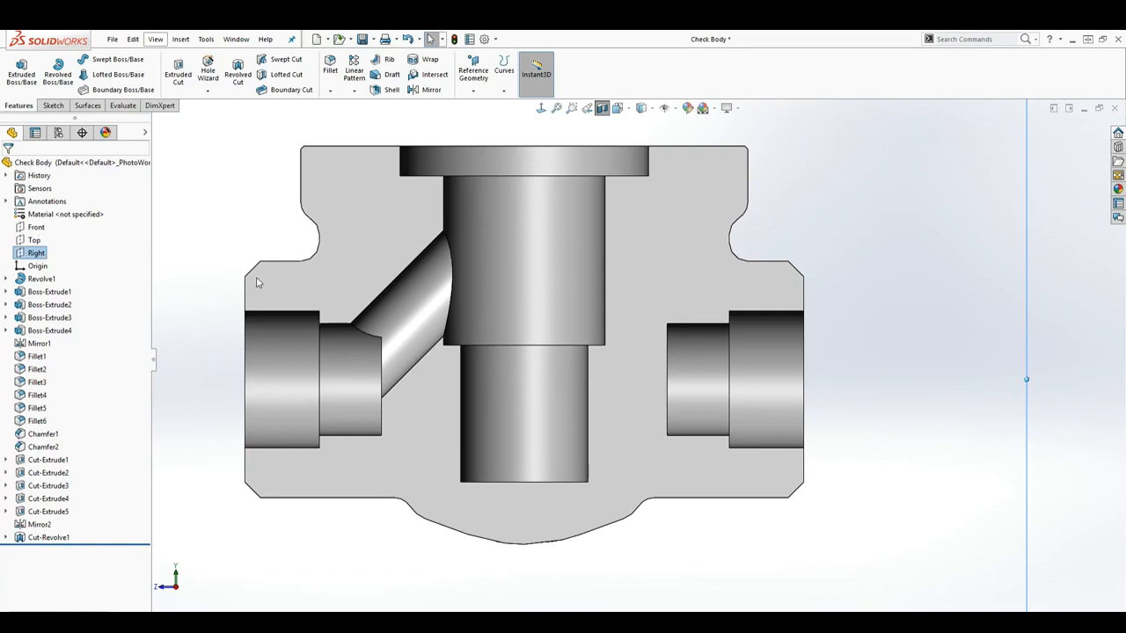
scroll(642, 378, up, 5)
click(55, 105)
click(17, 68)
click(77, 59)
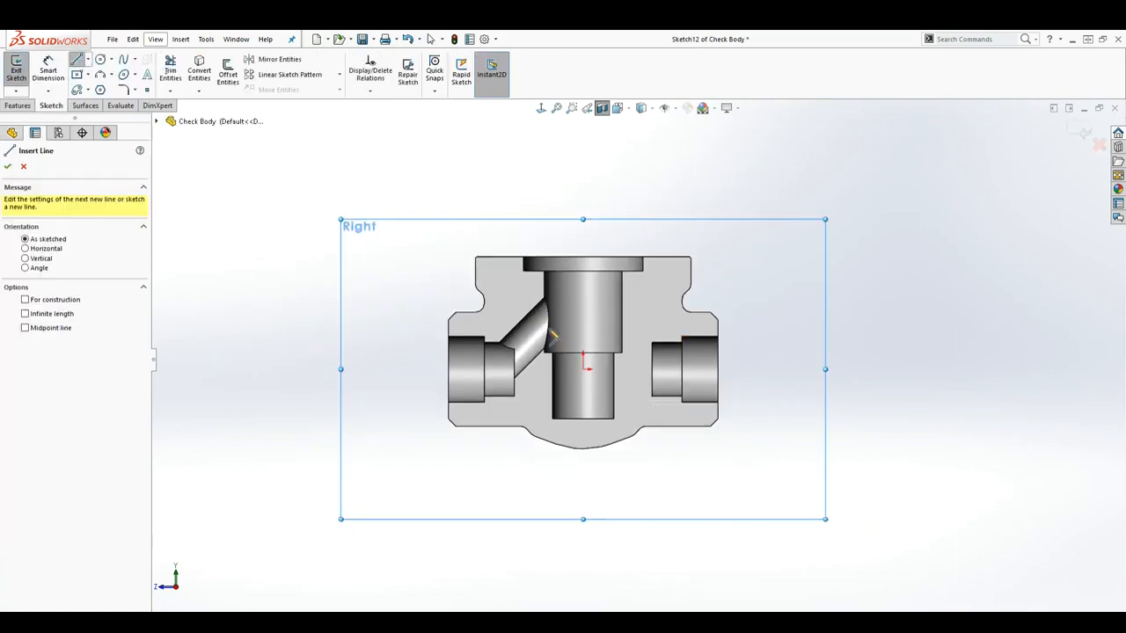
click(584, 366)
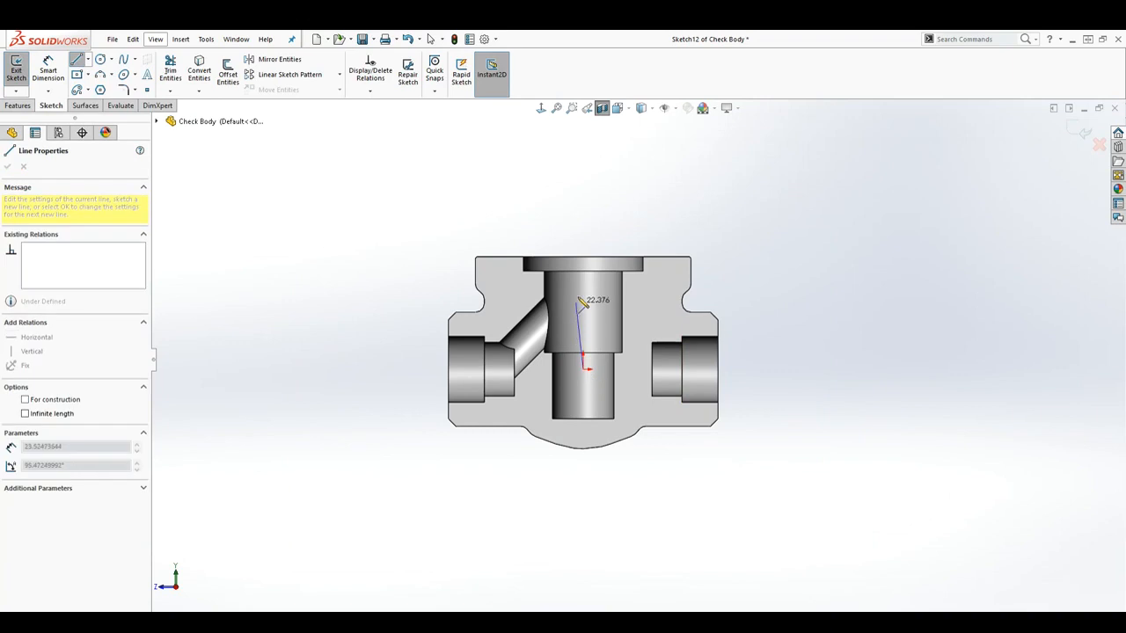
click(583, 257)
key(Escape)
click(583, 326)
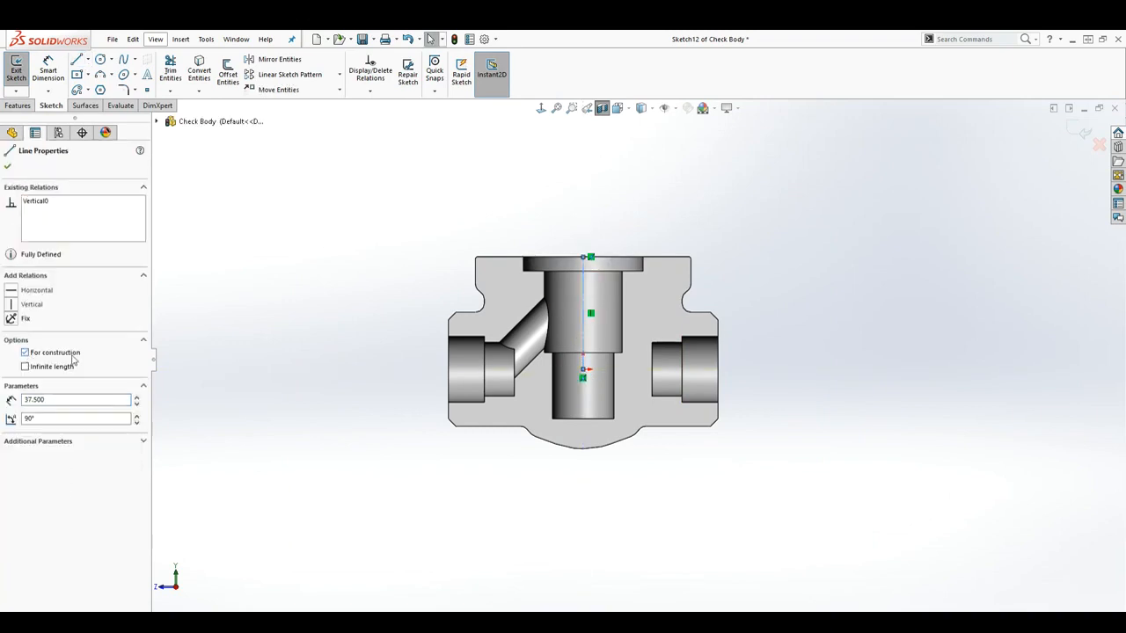
key(Escape)
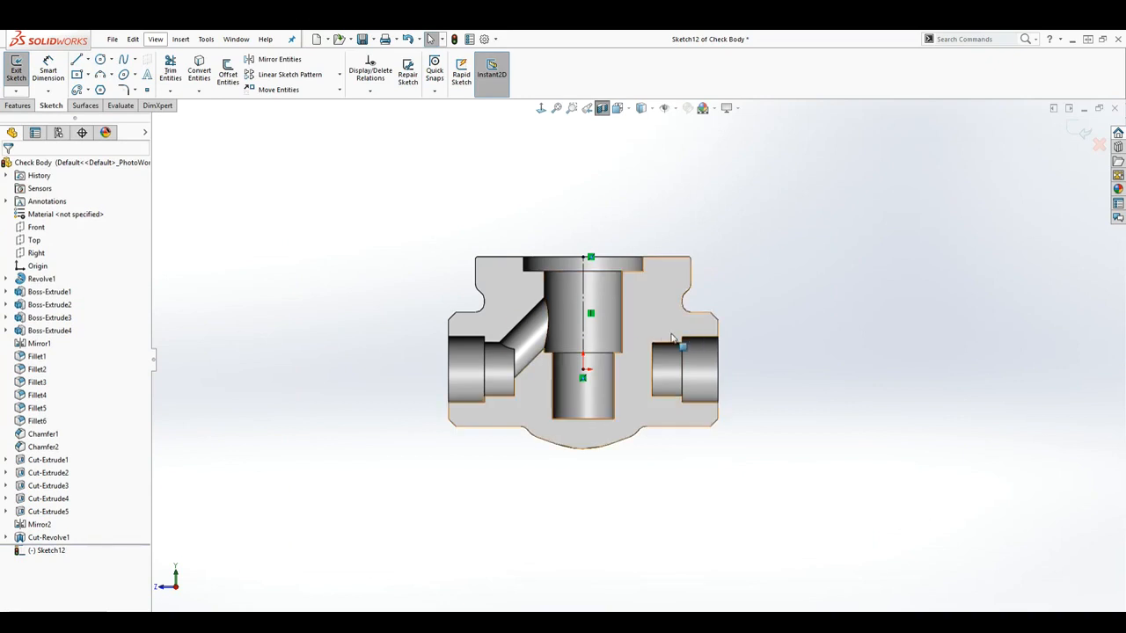
Draw a slanted line from the right port's outer face down into the lower central bore
click(77, 60)
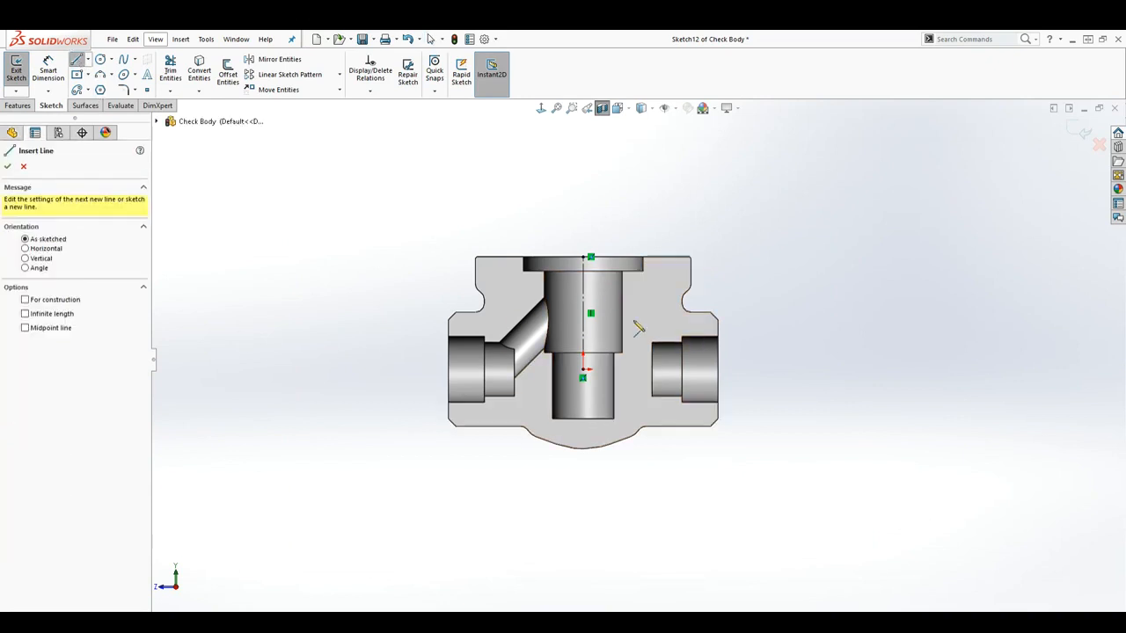
click(718, 357)
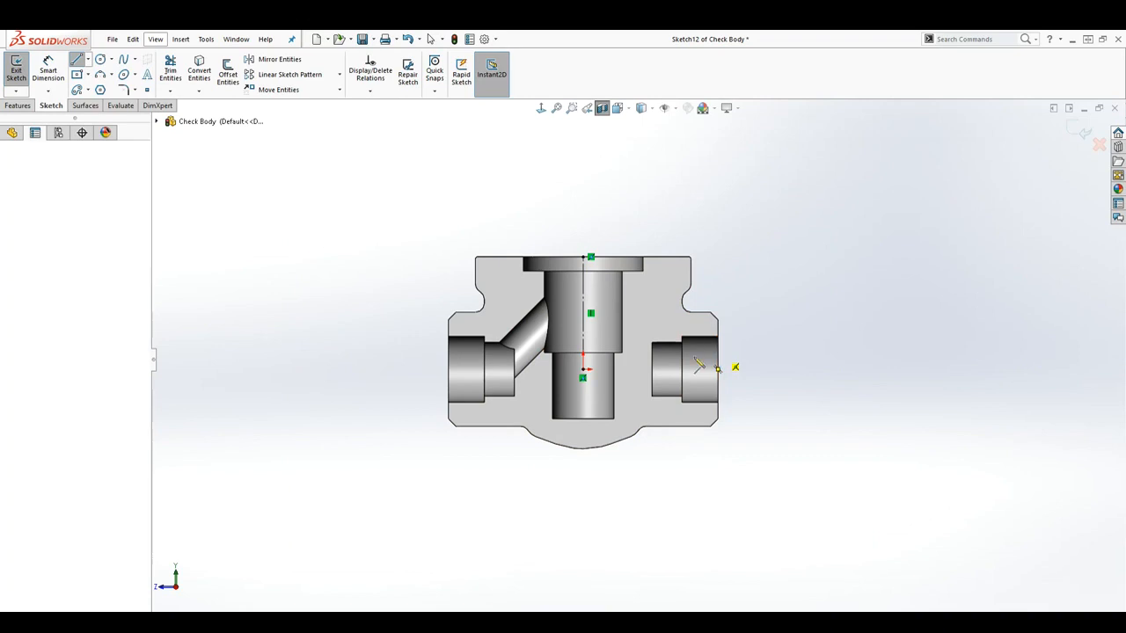
click(580, 403)
key(Escape)
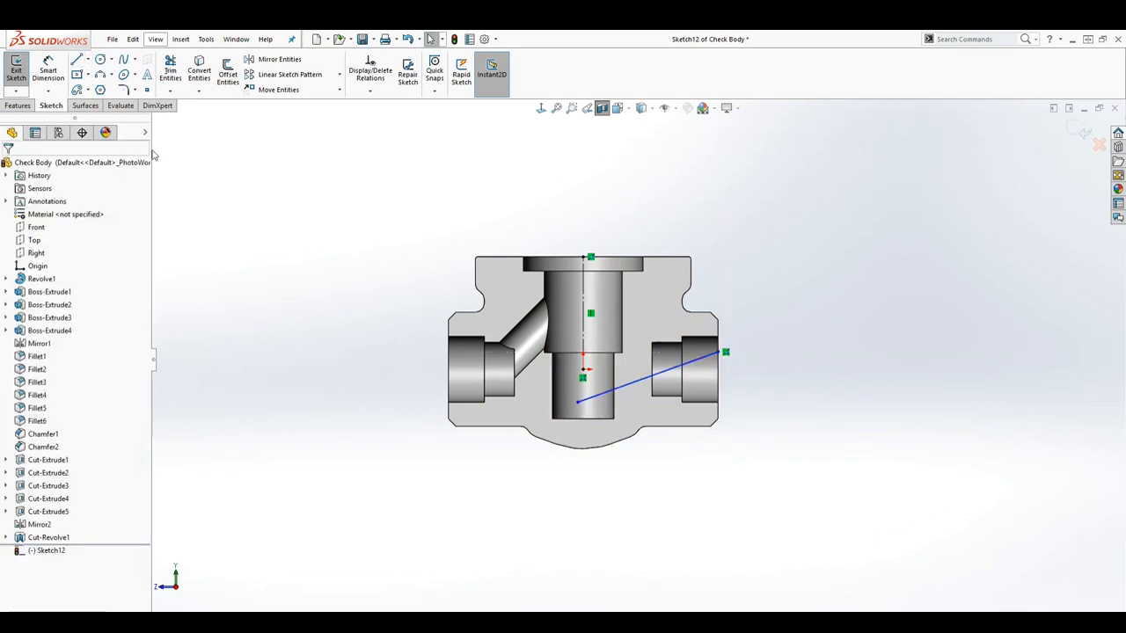
Set the angle between the vertical construction line and the new slanted line to 75°
click(48, 62)
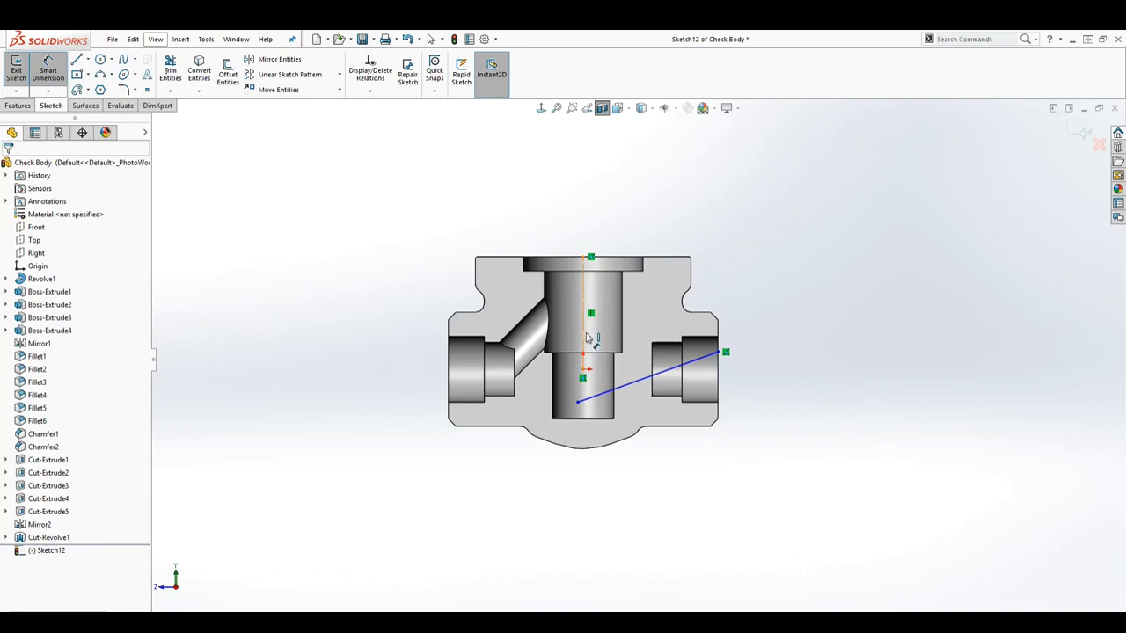
click(585, 338)
click(662, 378)
click(647, 352)
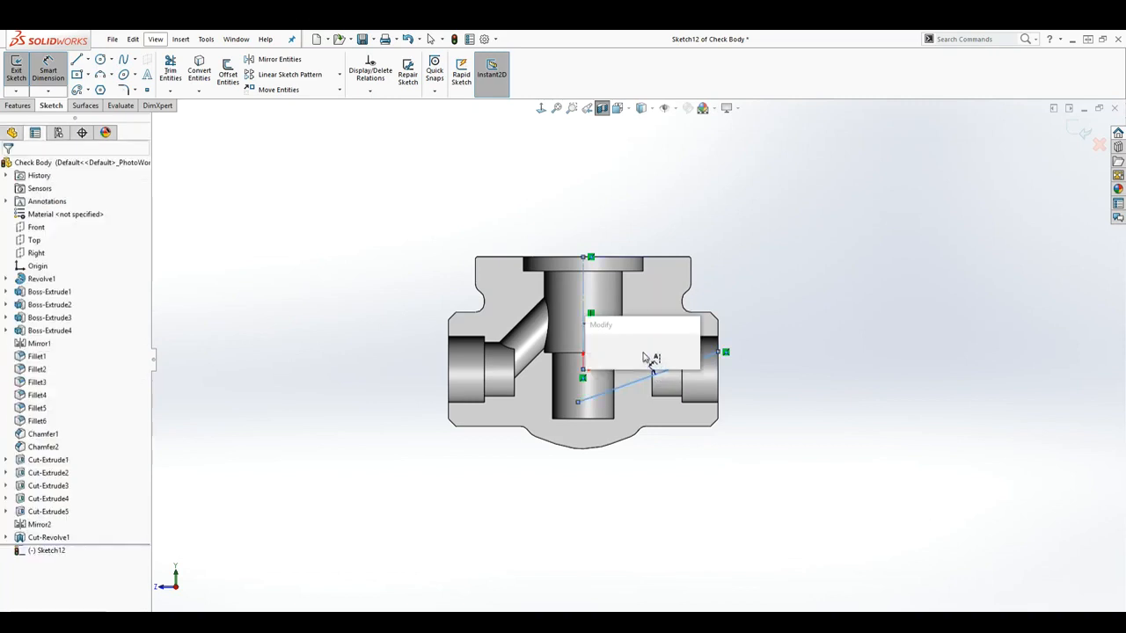
text(75)
key(Return)
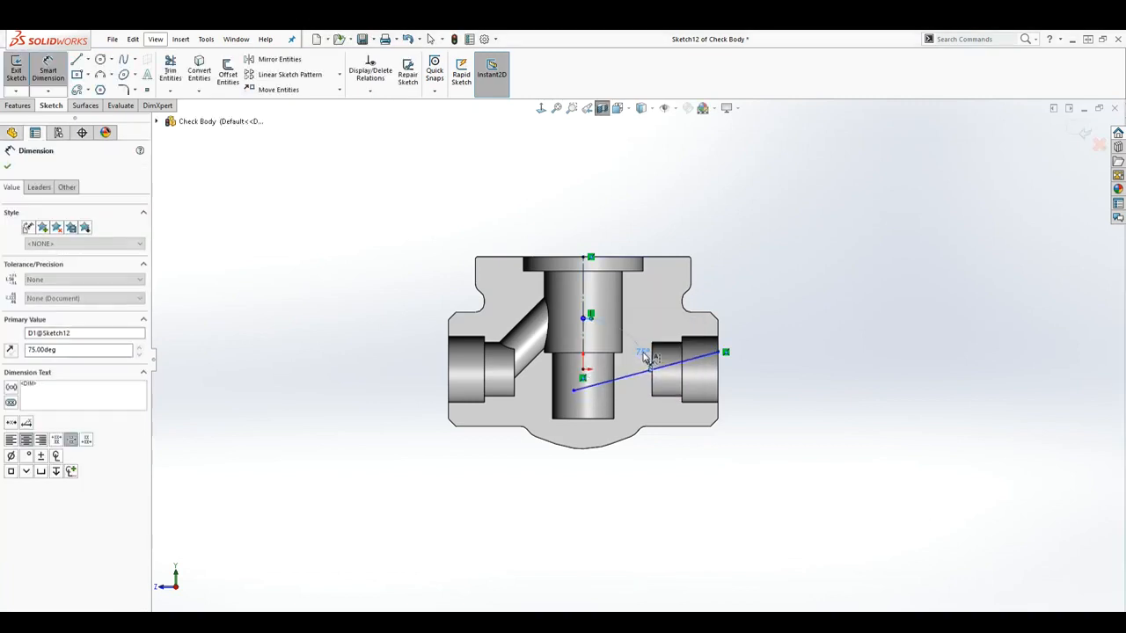
scroll(695, 380, down, 2)
key(Escape)
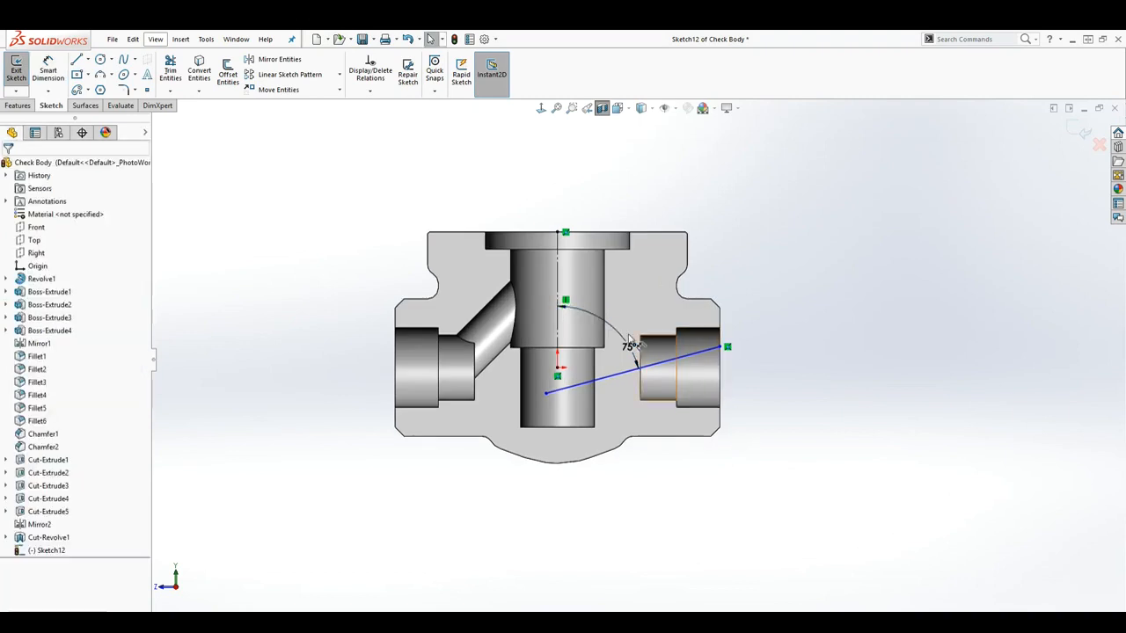
Dimension the vertical distance from the slanted line's outer endpoint to the origin as 9 mm
click(48, 63)
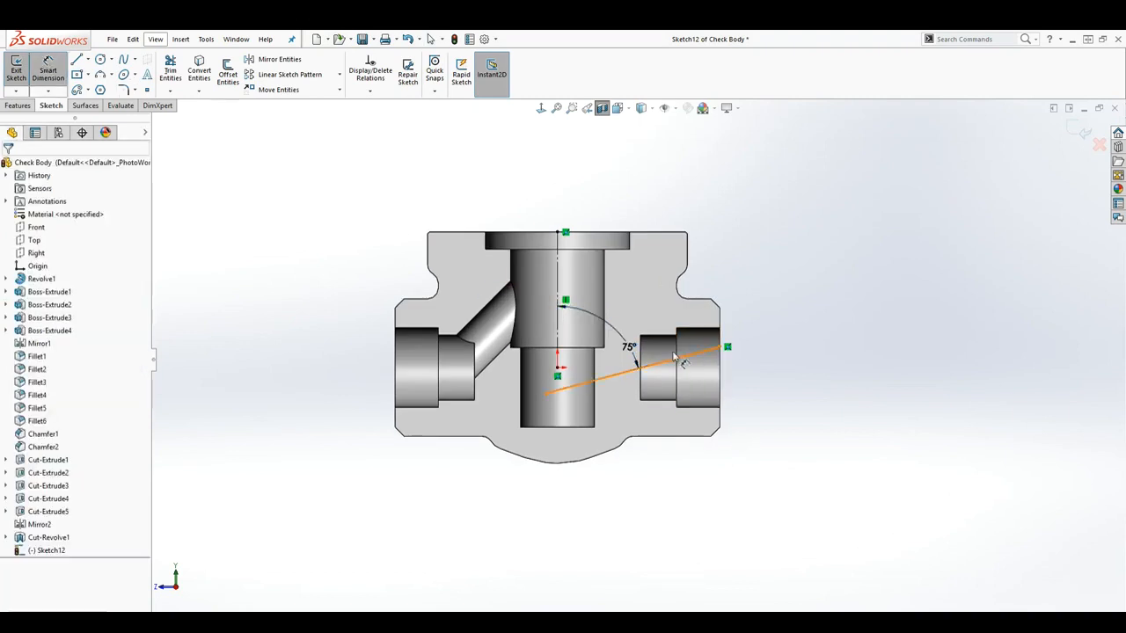
click(721, 349)
click(557, 368)
click(806, 360)
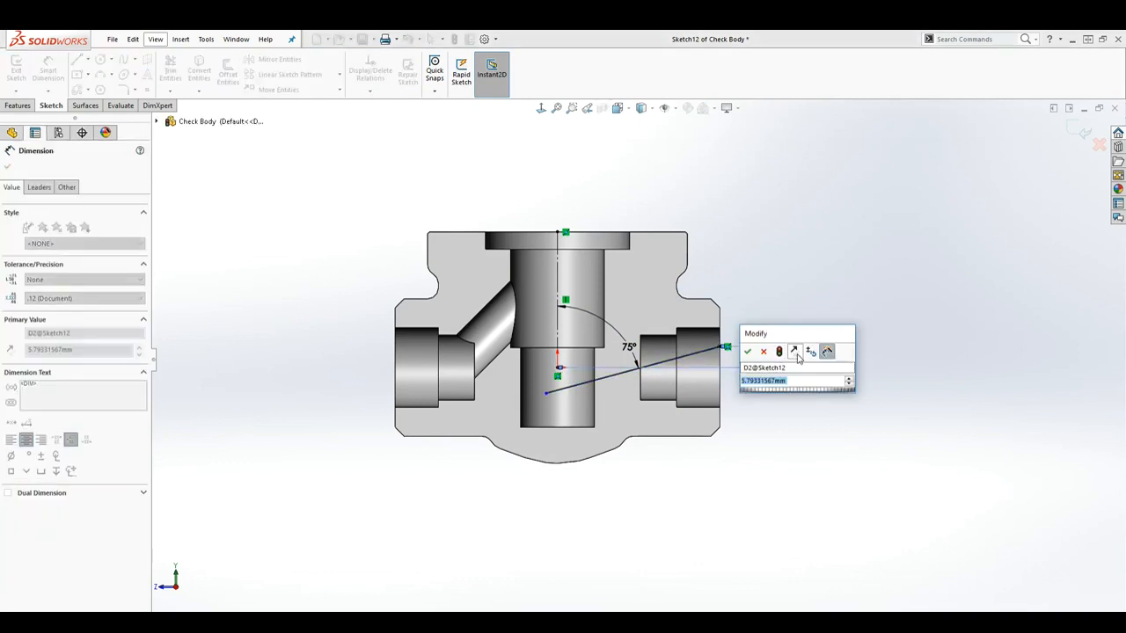
key(Return)
key(Escape)
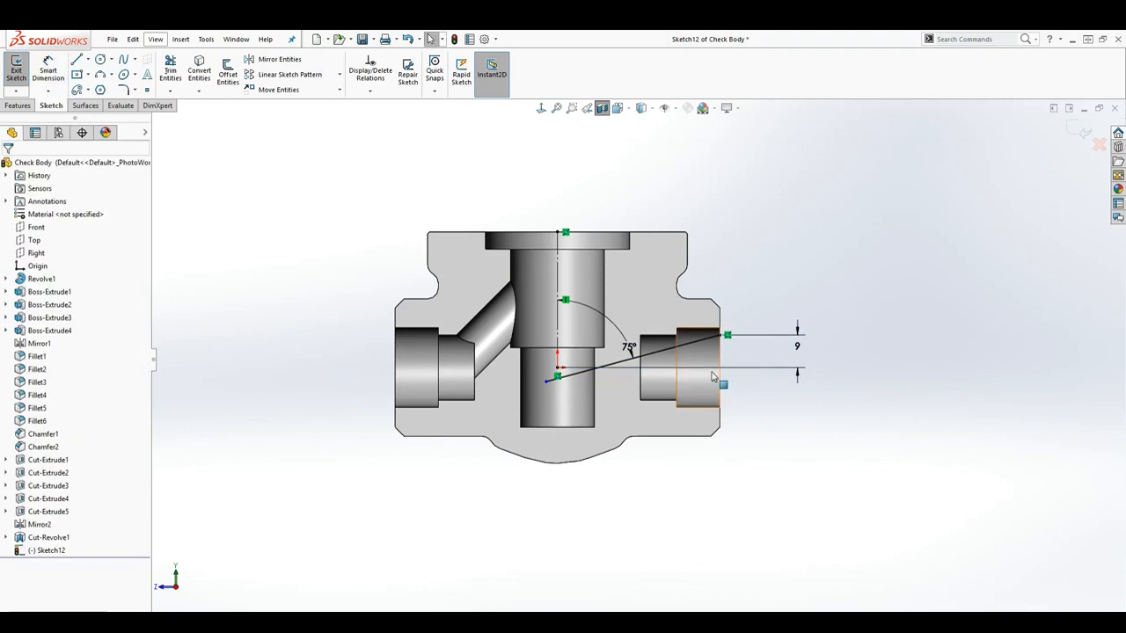
Draw two short end lines and a lower long line about 49 mm long, closing a four-sided profile below the slanted line
scroll(719, 345, down, 1)
click(77, 60)
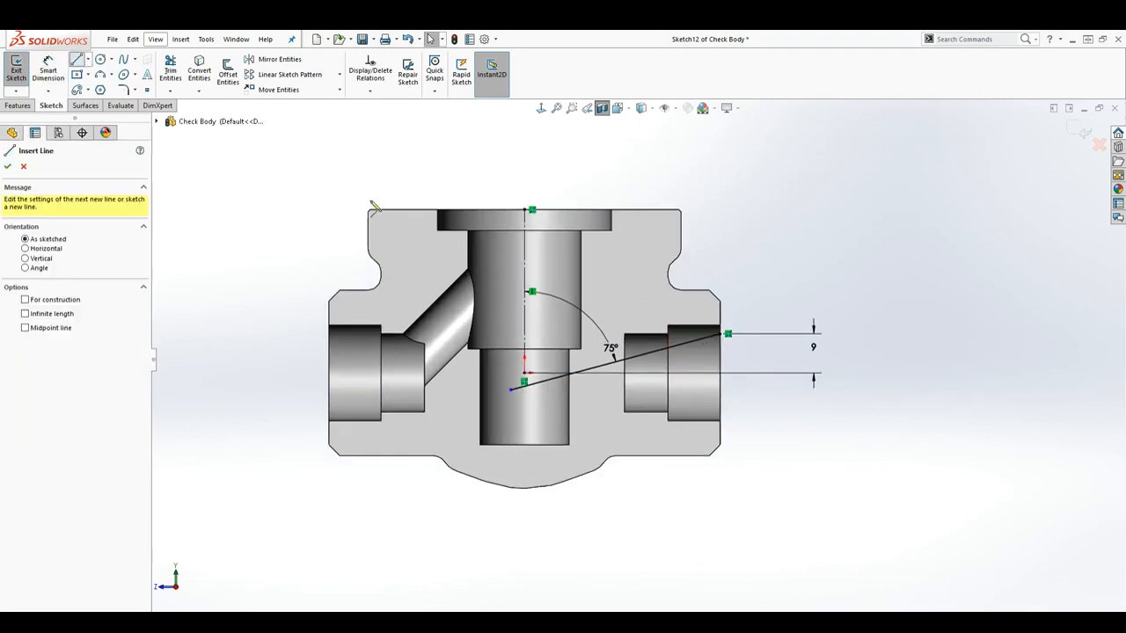
click(728, 334)
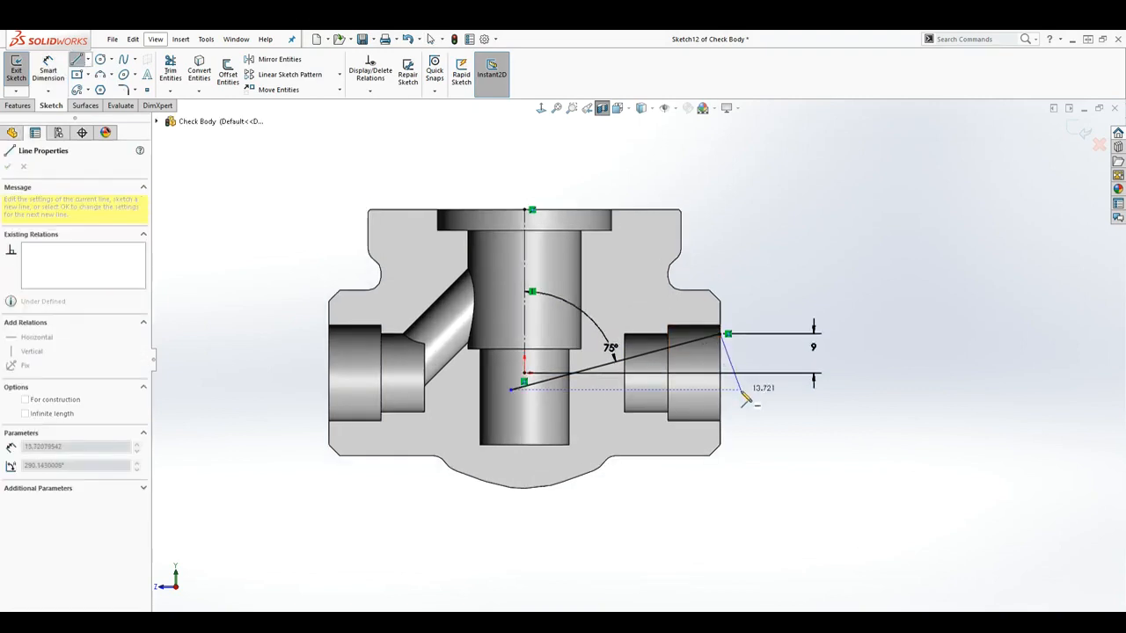
click(730, 367)
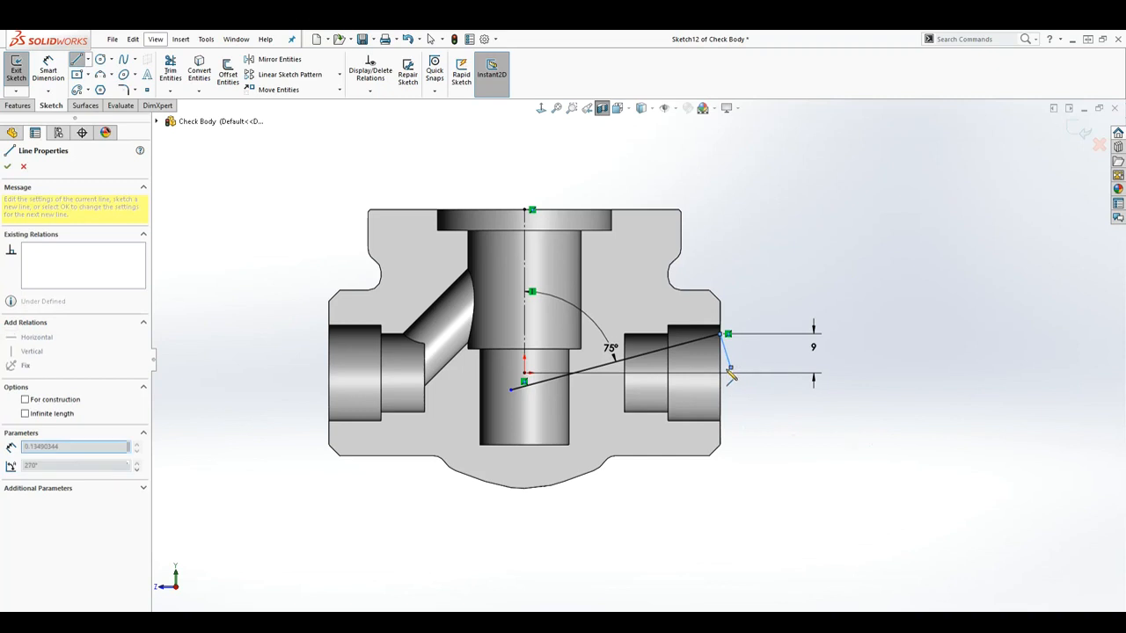
click(524, 425)
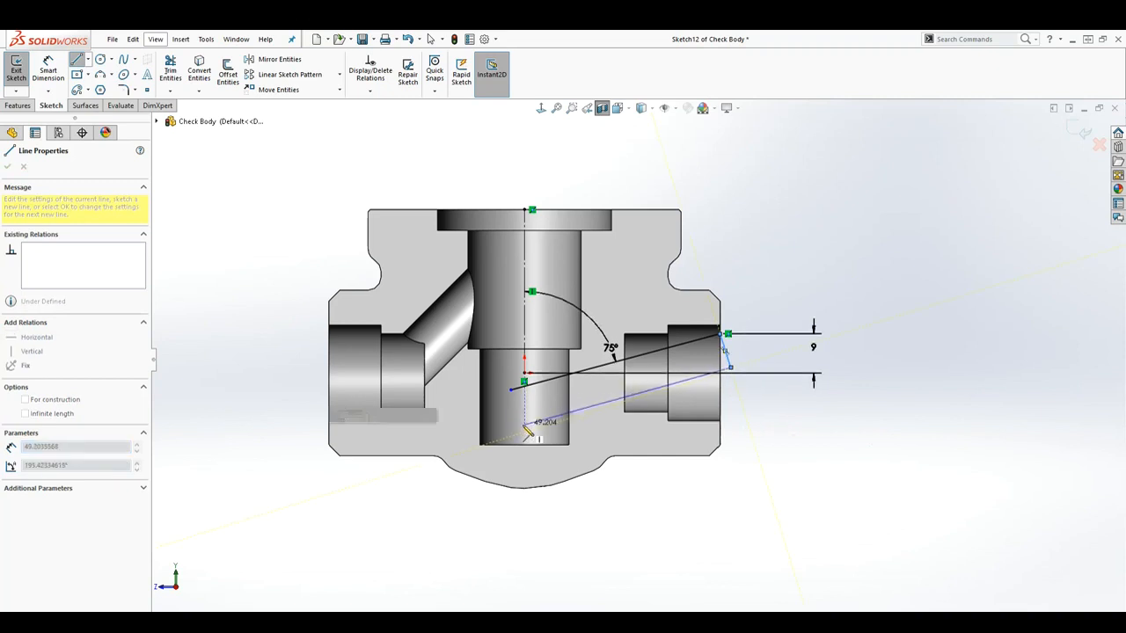
click(512, 389)
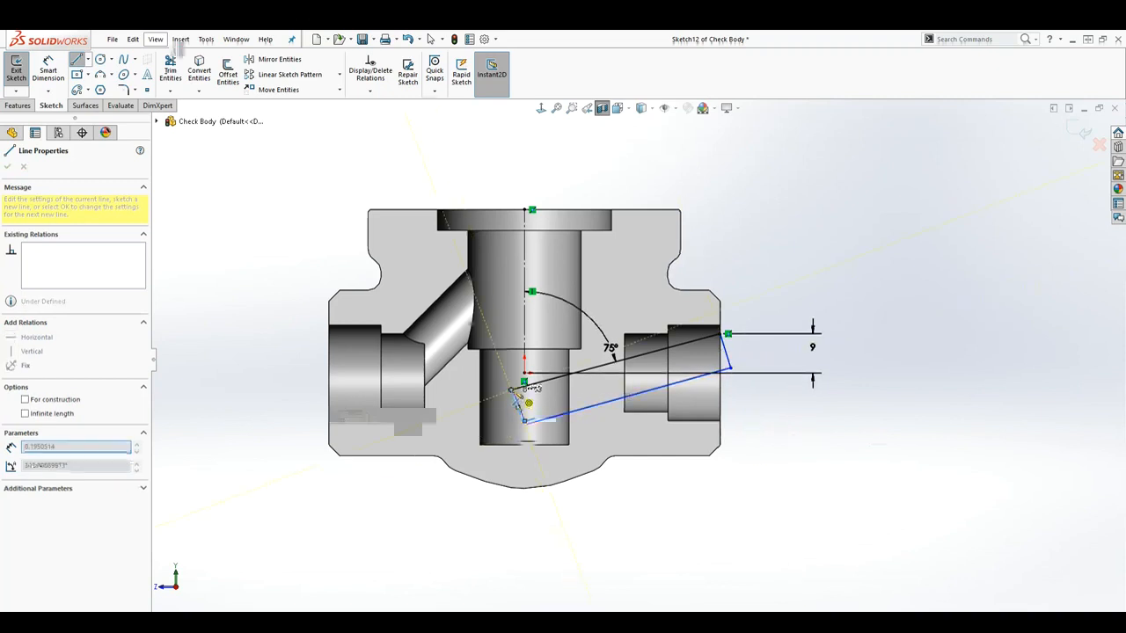
key(Escape)
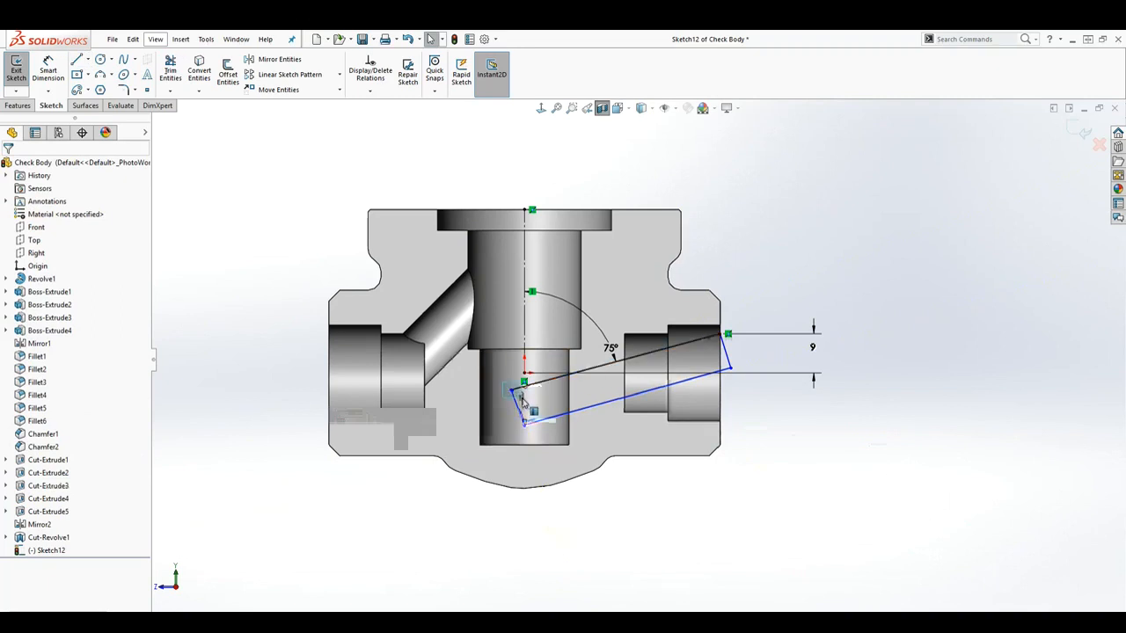
Make the inner and outer short end lines perpendicular to the 75° slanted line
click(520, 400)
key(Escape)
scroll(521, 398, down, 3)
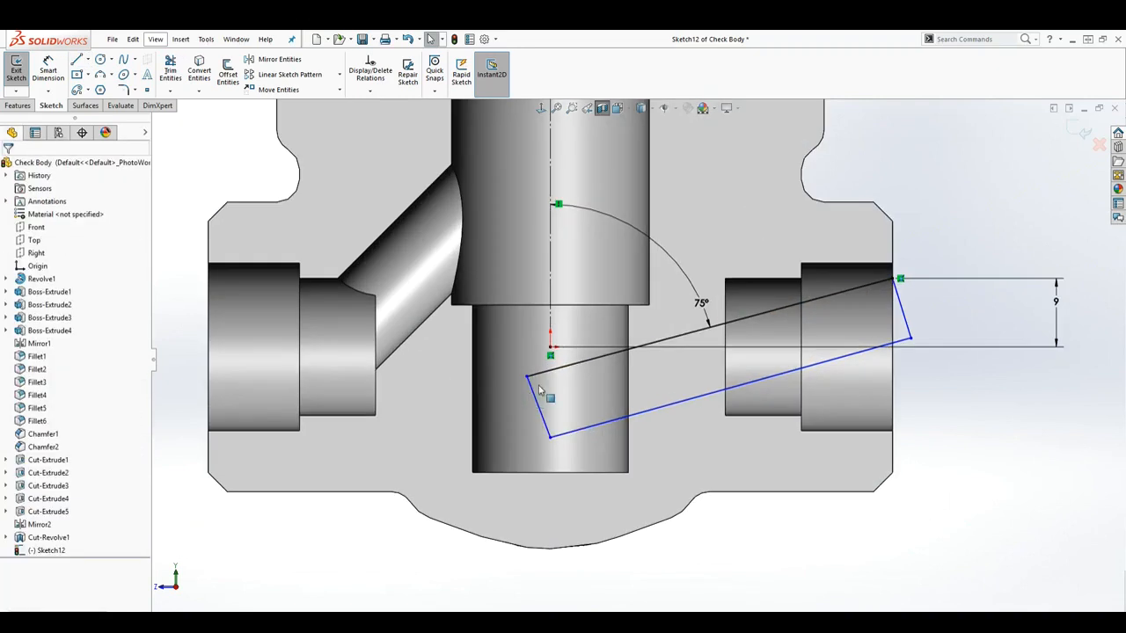
click(534, 393)
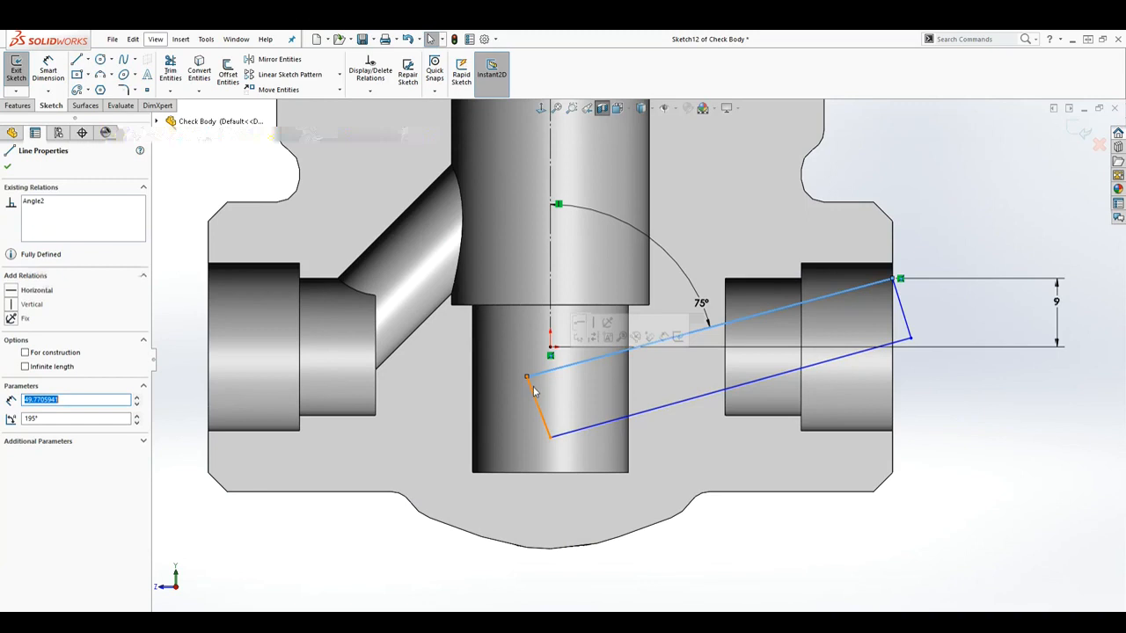
ctrl+click(538, 373)
click(41, 399)
key(Escape)
click(874, 281)
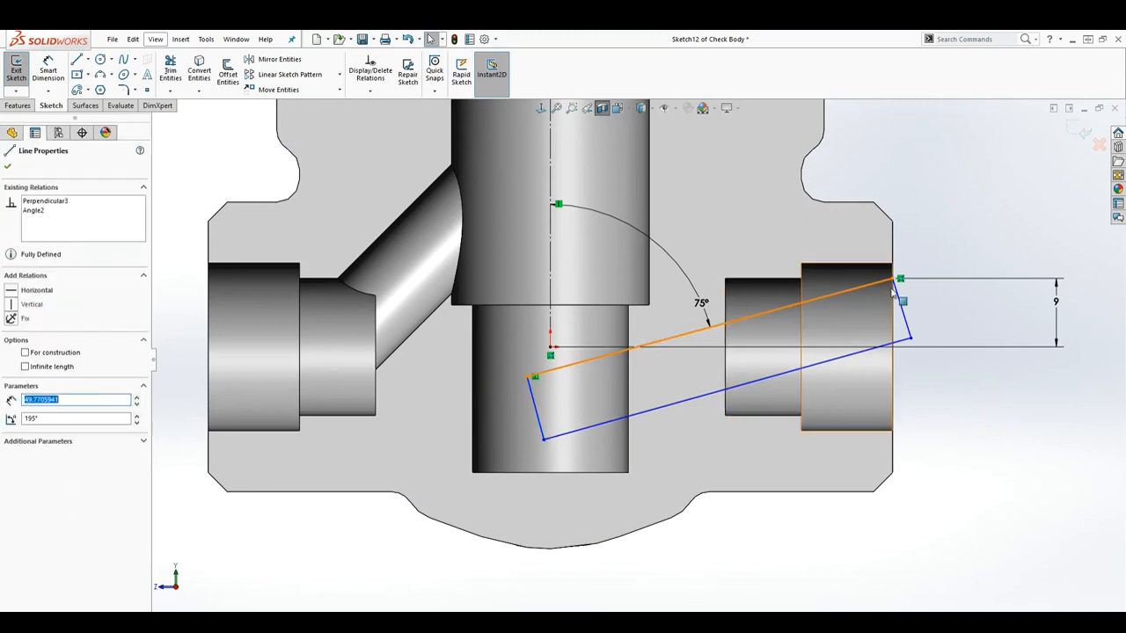
ctrl+click(900, 300)
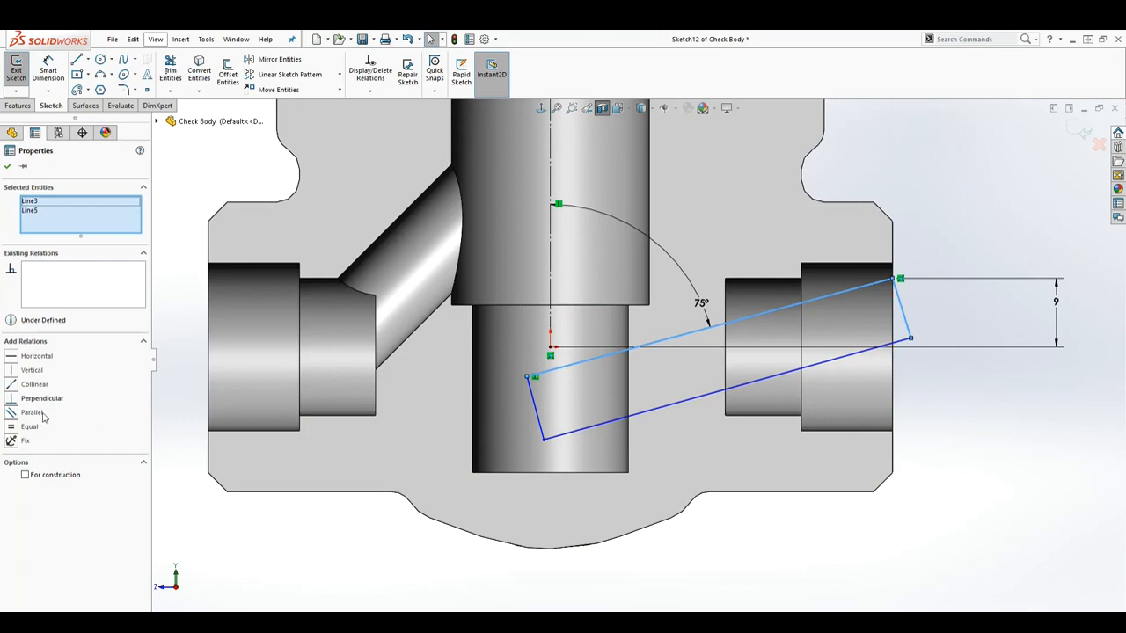
click(12, 408)
key(Escape)
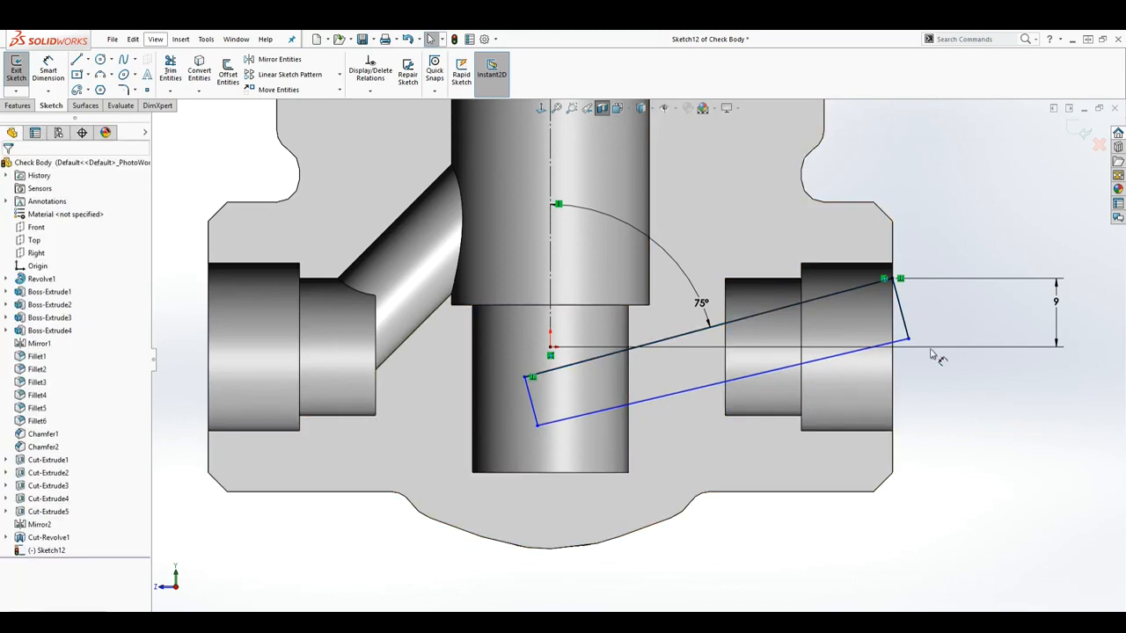
Make the profile's lower long line perpendicular to both short end lines
click(906, 328)
ctrl+click(852, 359)
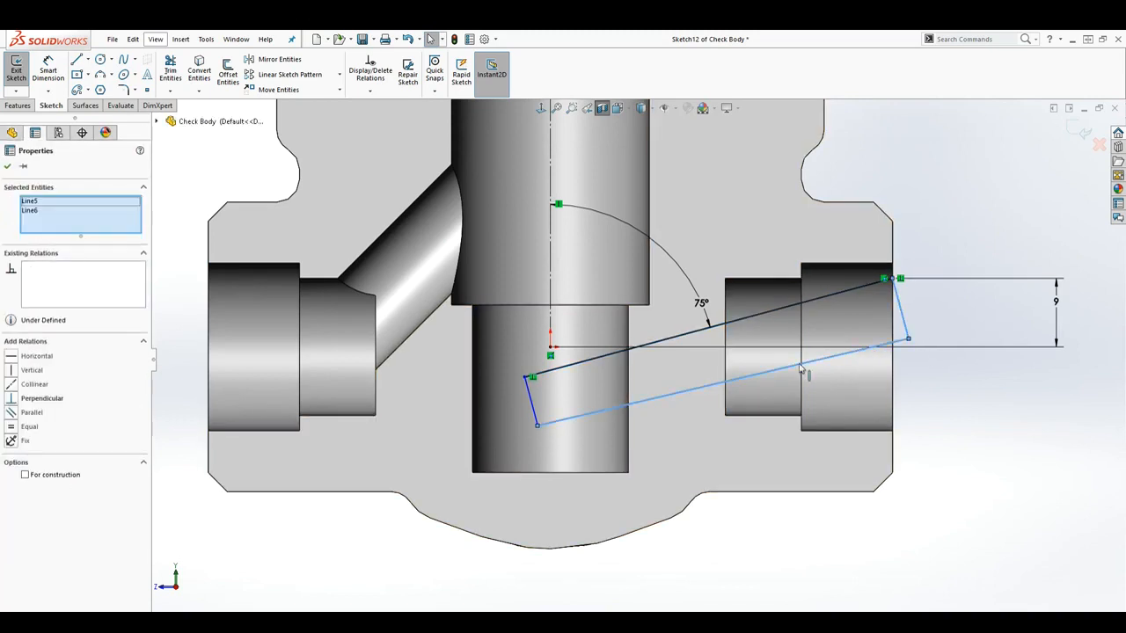
click(12, 398)
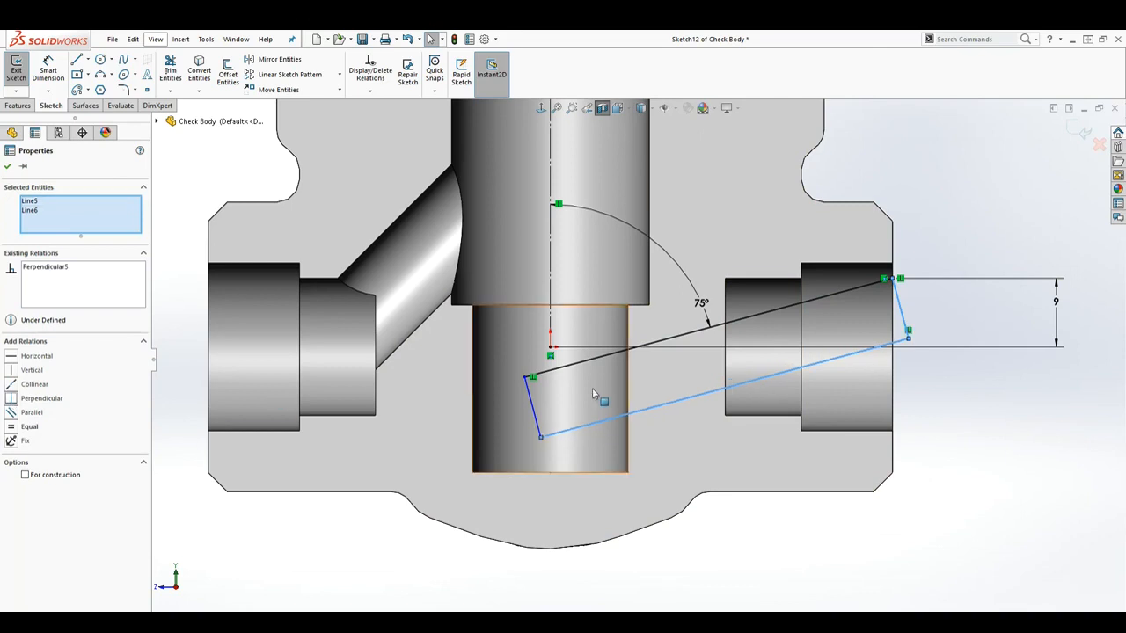
key(Escape)
click(584, 429)
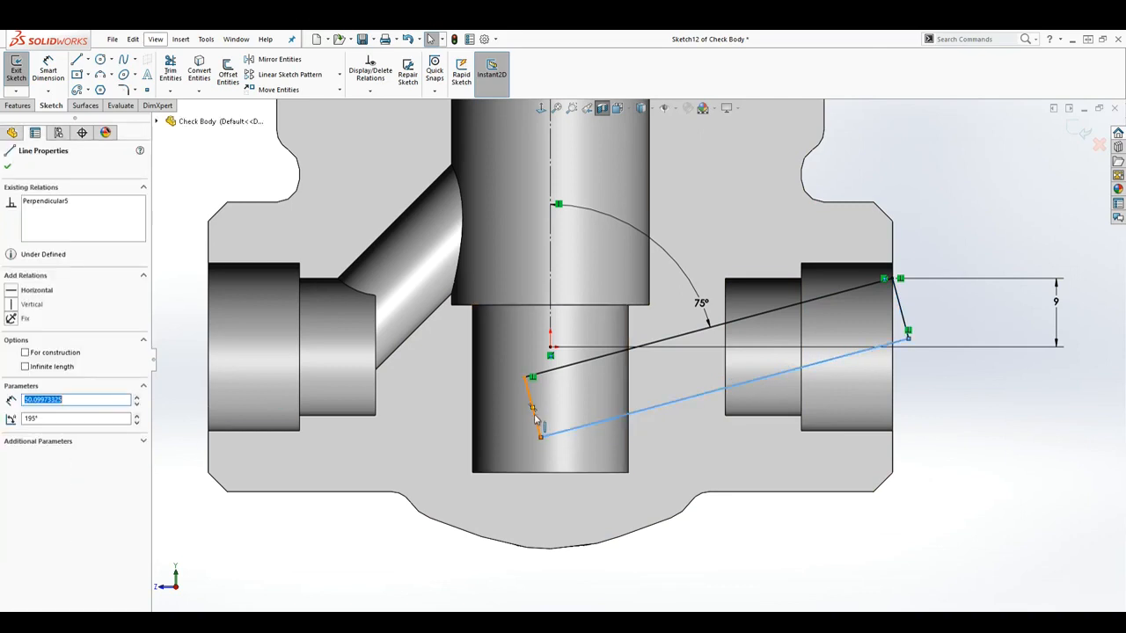
ctrl+click(539, 426)
click(12, 401)
key(Escape)
scroll(639, 359, up, 2)
scroll(788, 344, down, 1)
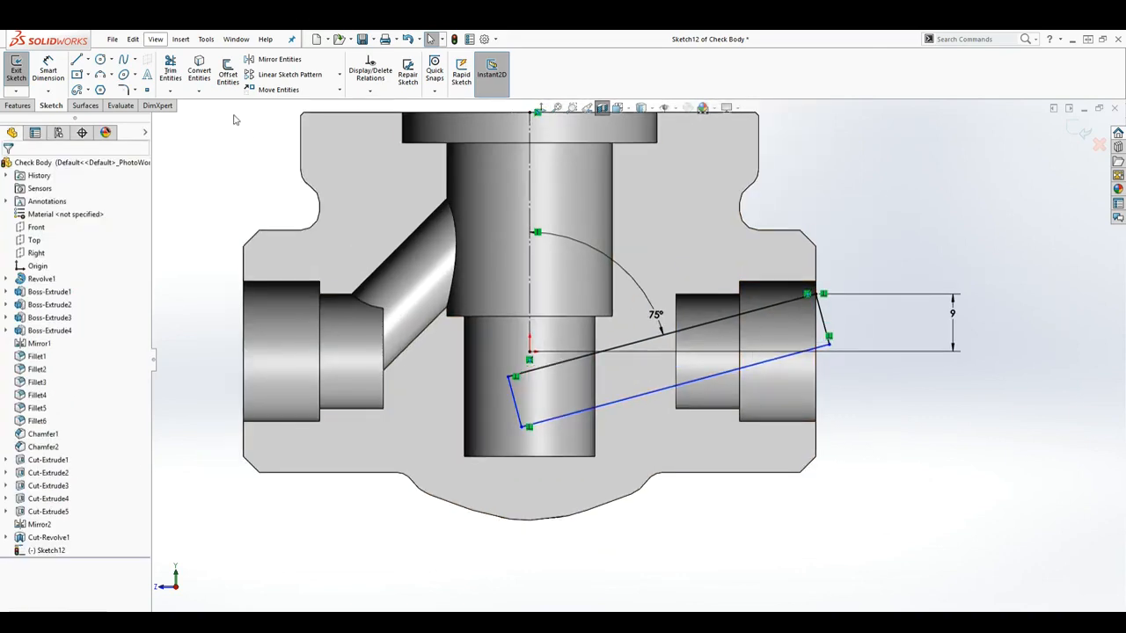
Dimension the profile's outer short end line to 6 mm
click(55, 70)
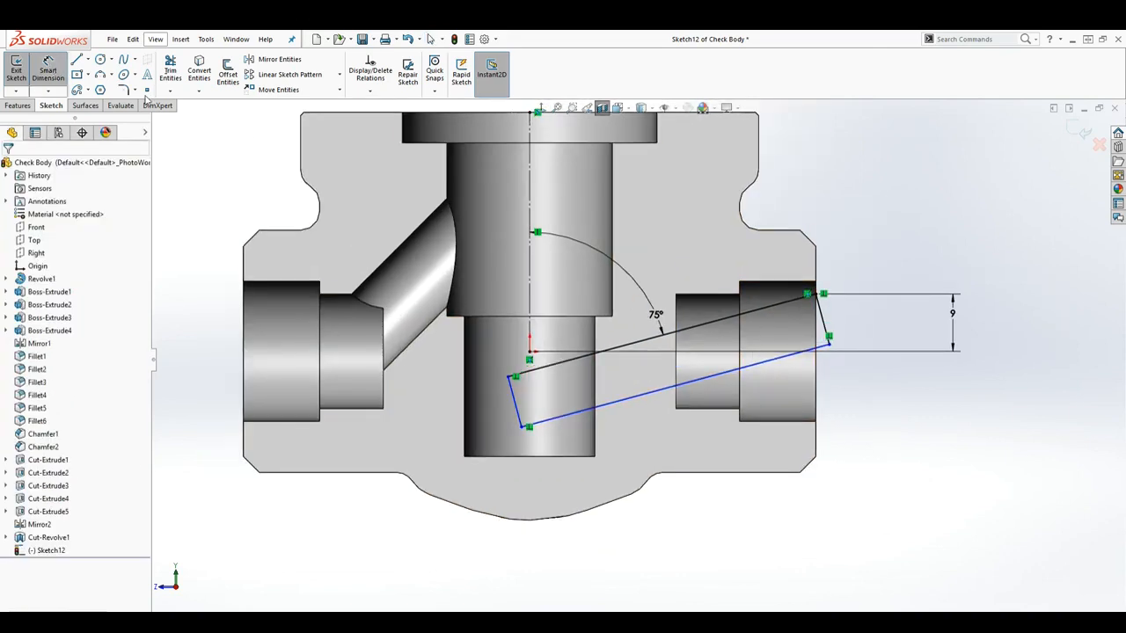
click(825, 315)
click(941, 284)
text(6)
key(Return)
key(Escape)
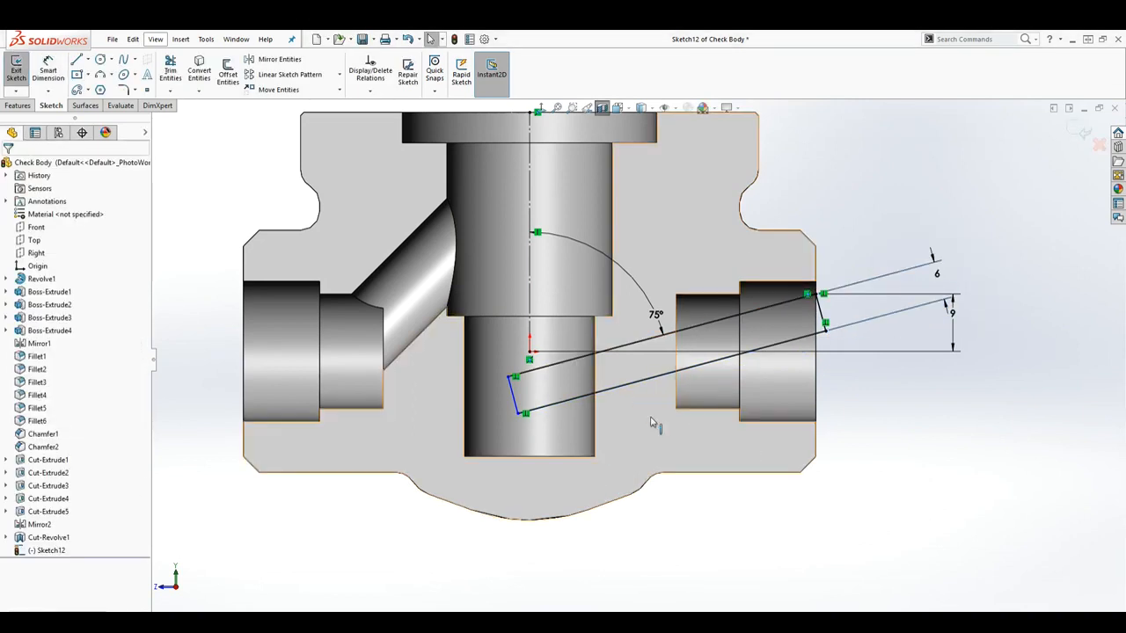
Dimension the horizontal distance between the two endpoints of the upper slanted line as 43 mm
click(46, 66)
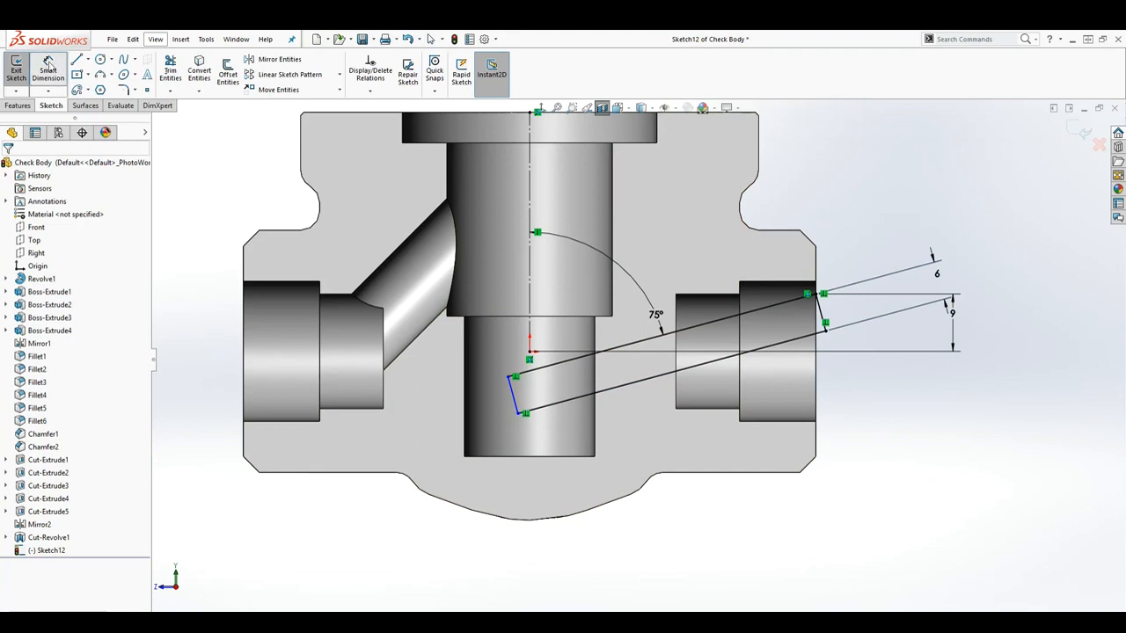
click(643, 381)
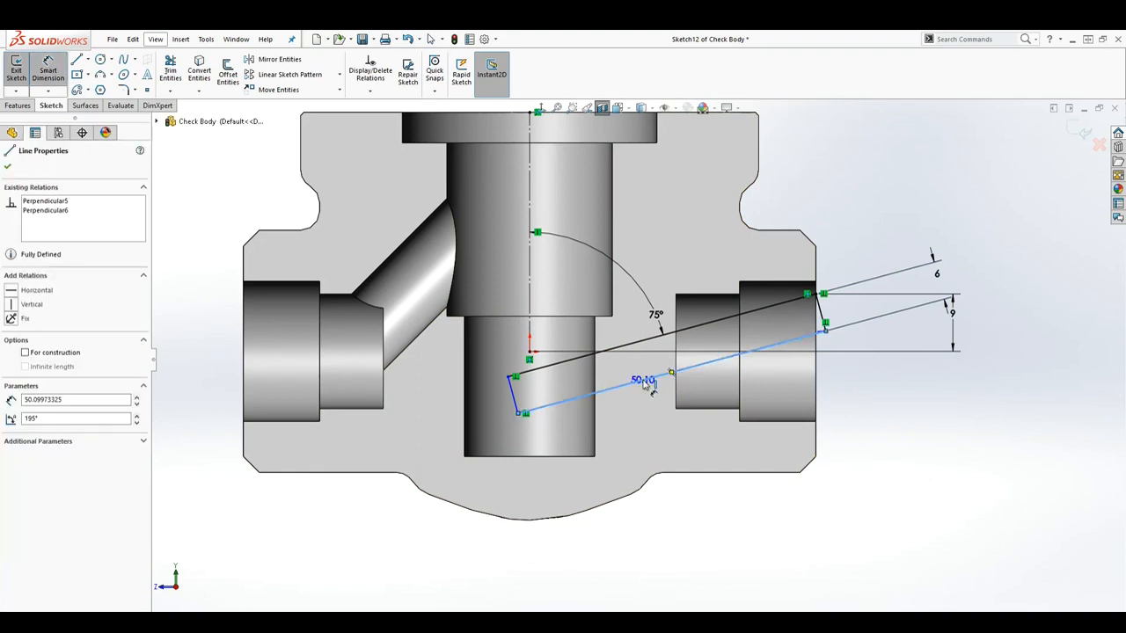
key(Escape)
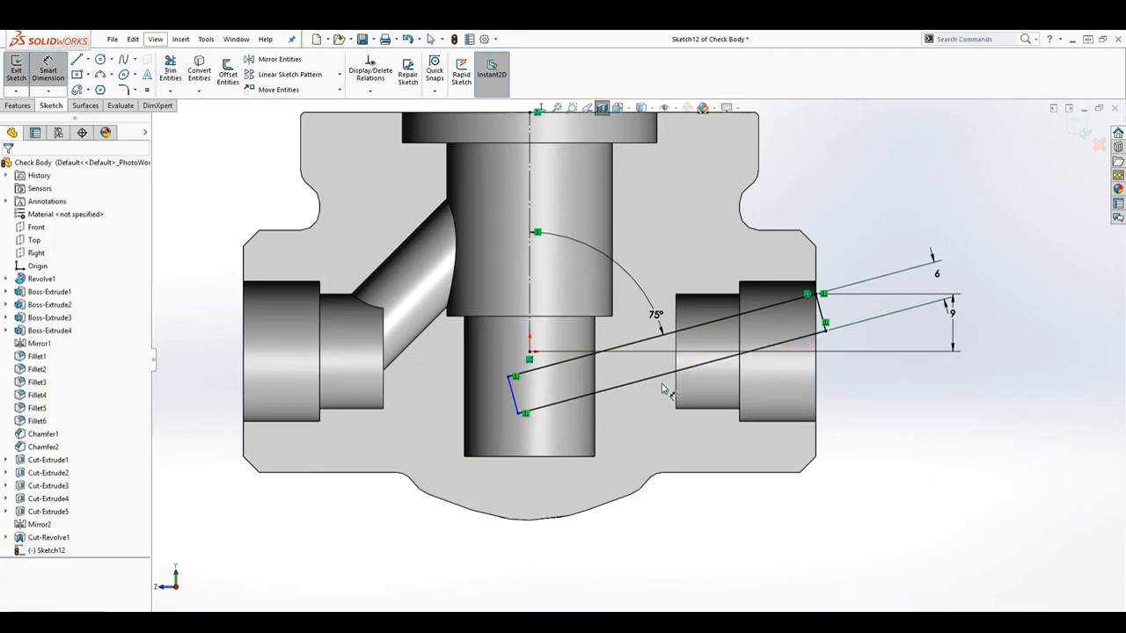
click(823, 295)
click(514, 377)
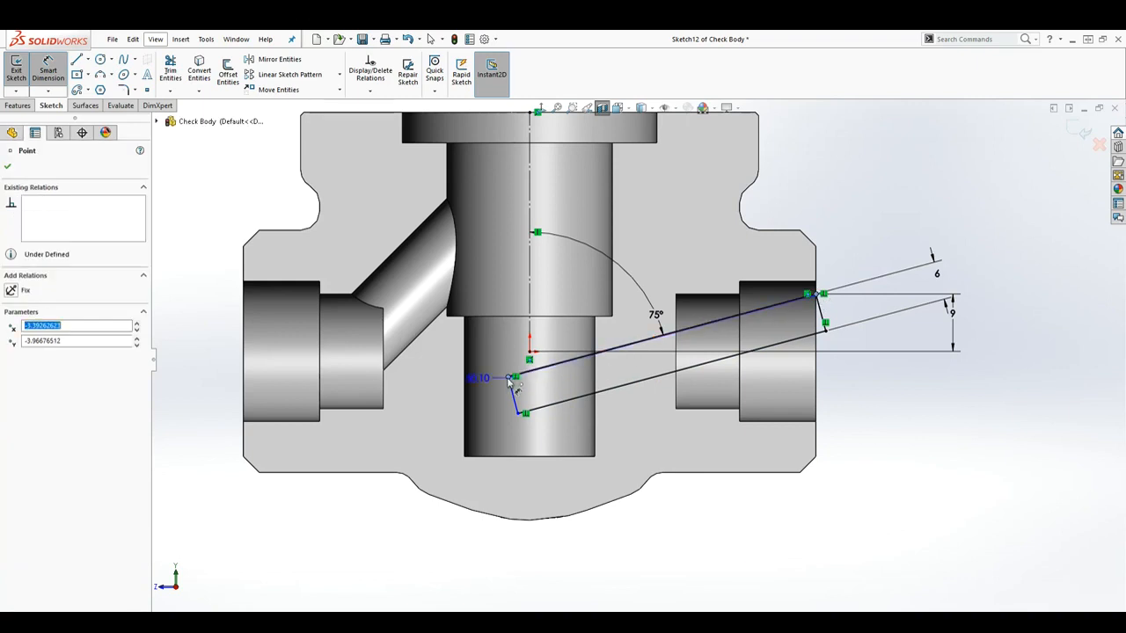
click(600, 211)
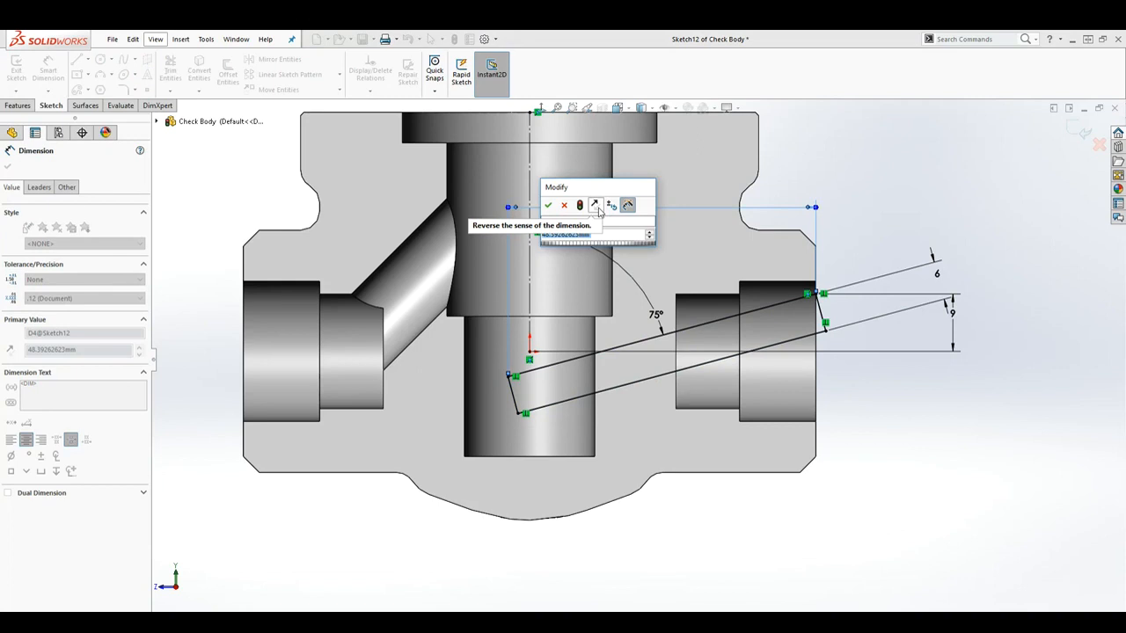
text(43)
key(Return)
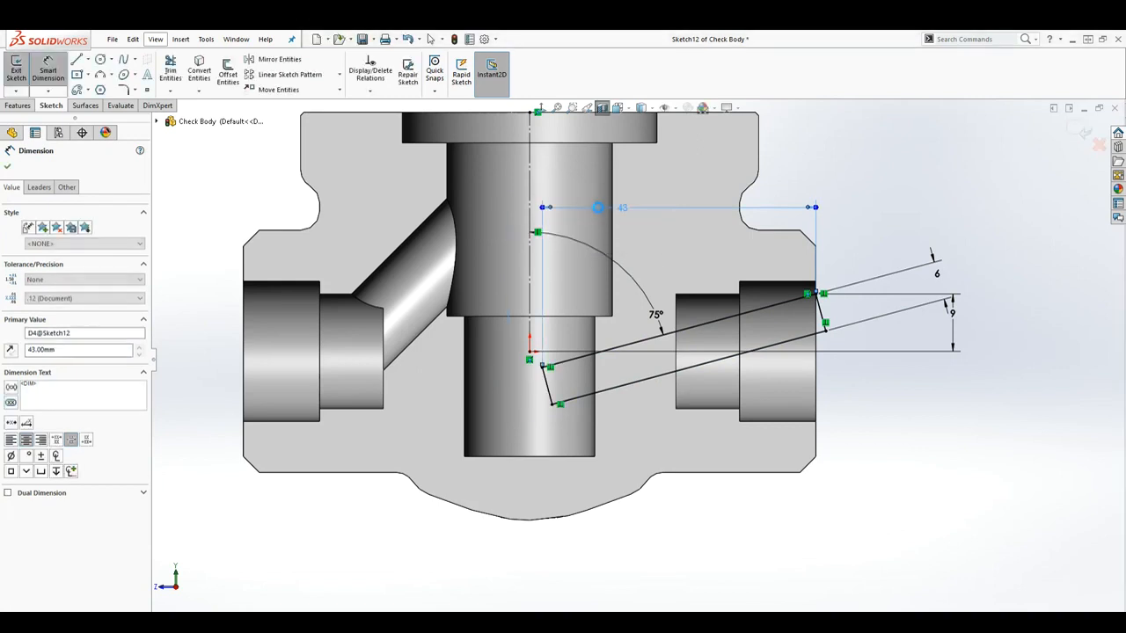
Rearrange the 75°, 43 and 6 mm dimensions so they sit clearly around the profile
scroll(703, 301, down, 1)
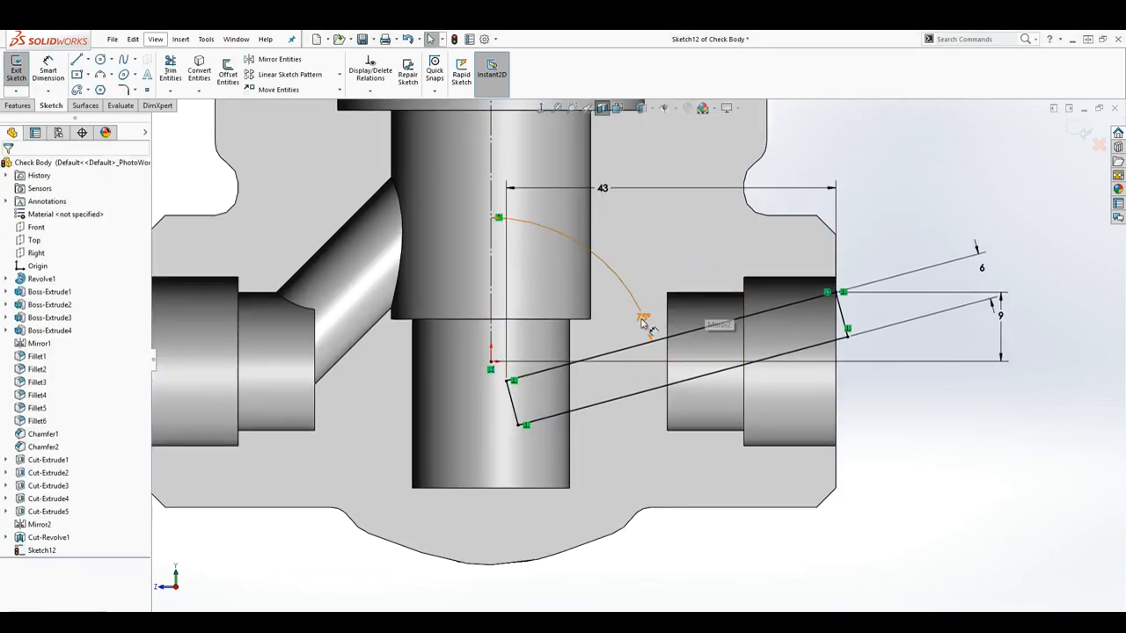
click(556, 286)
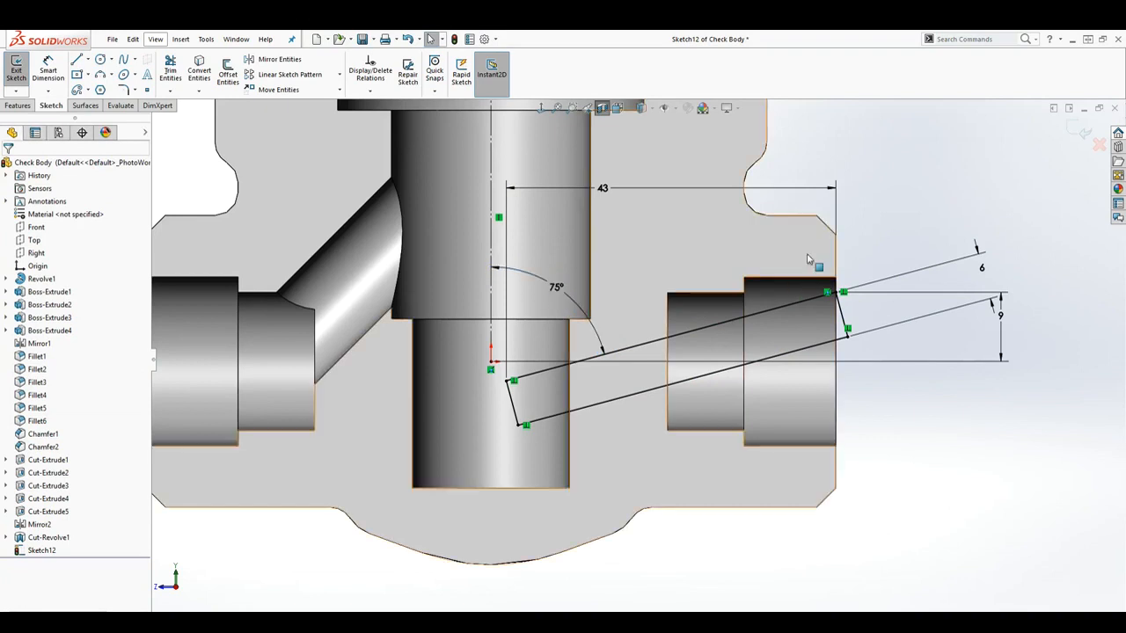
click(619, 183)
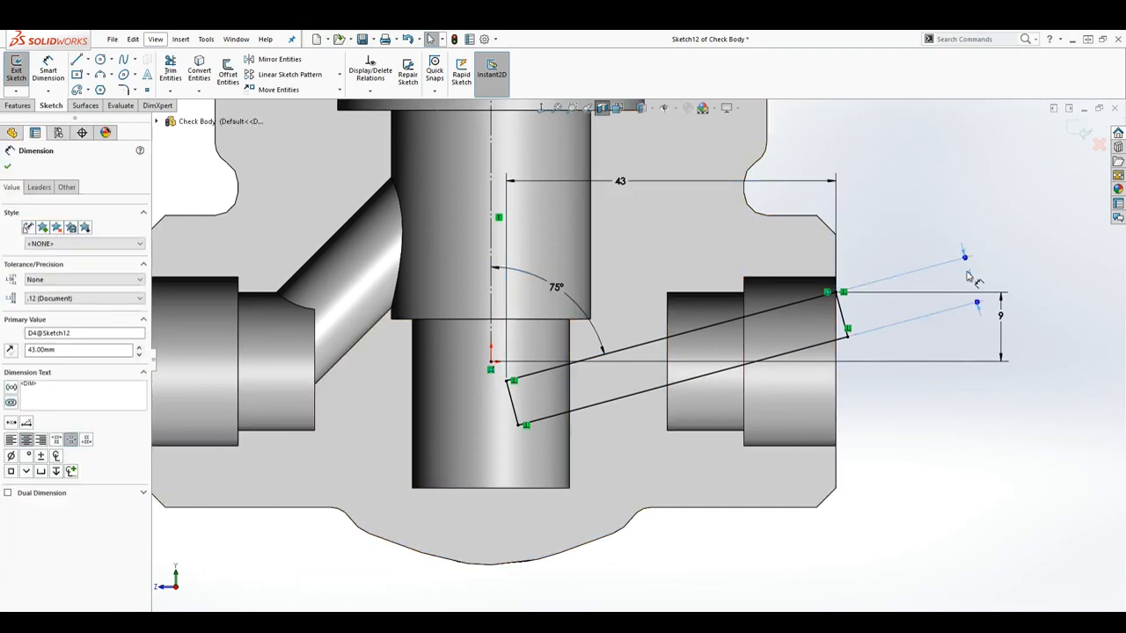
click(781, 332)
key(Escape)
Cut the right port's angled passage with Revolved Cut, revolving the profile 360° around its lower long line
key(z)
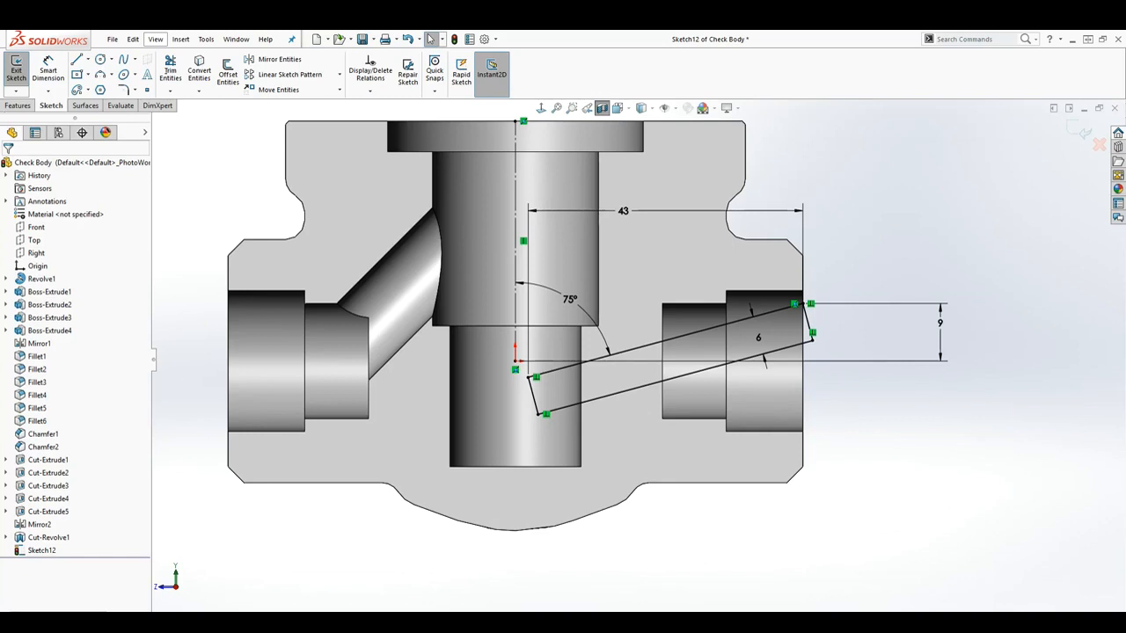
click(18, 106)
click(242, 74)
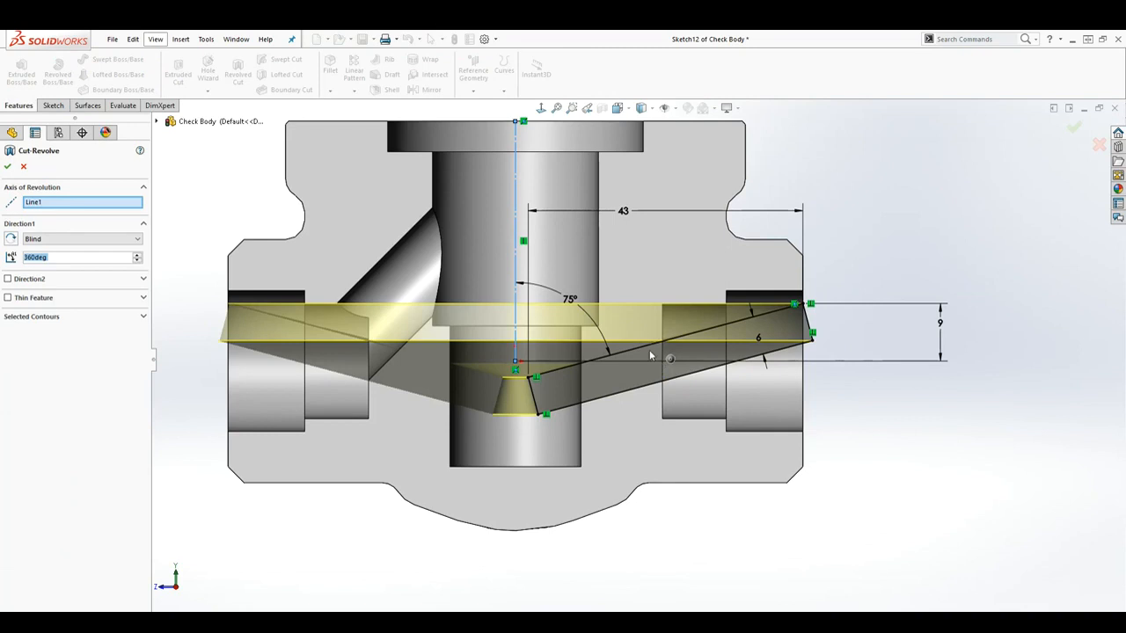
click(660, 388)
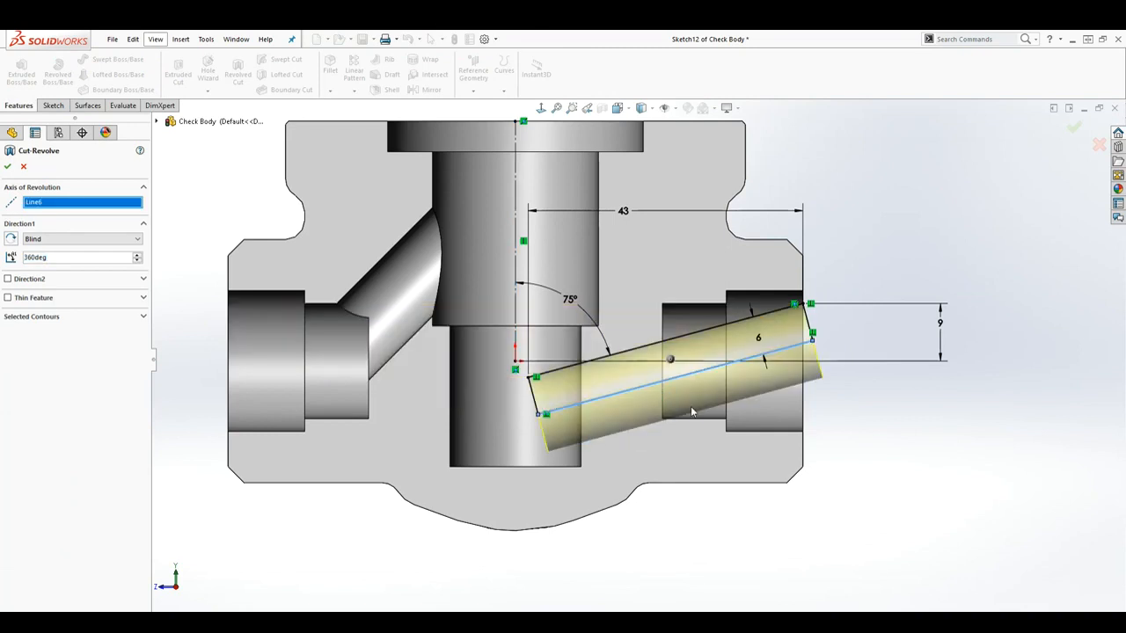
middle_drag(802, 466, 752, 510)
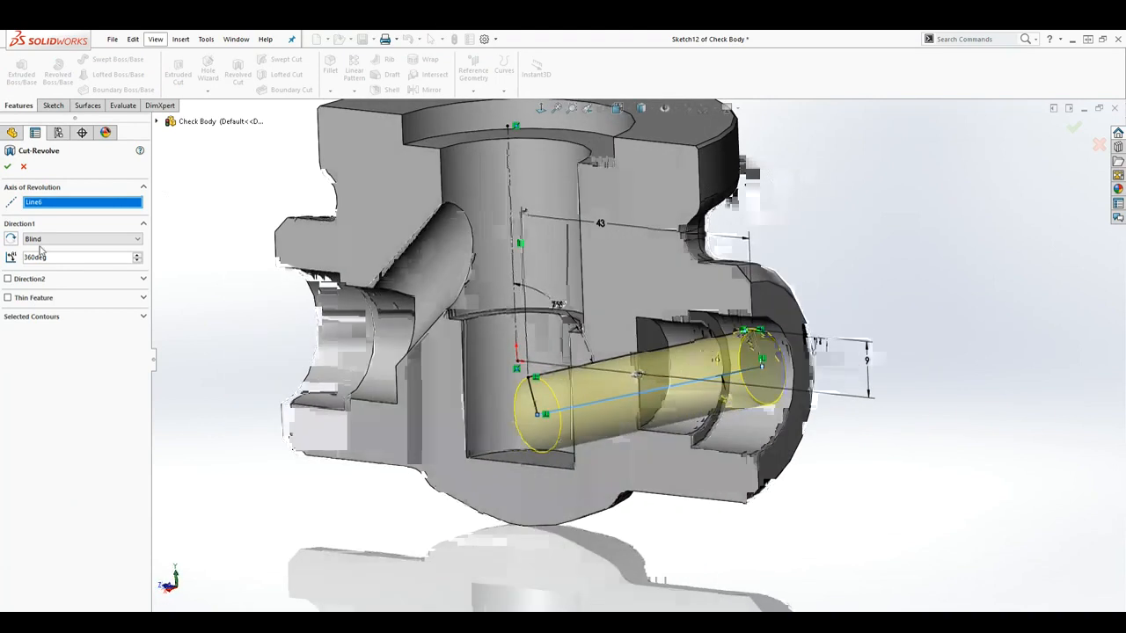
click(13, 165)
Turn off the section view to show the complete valve body
middle_drag(615, 402, 682, 377)
scroll(682, 377, up, 2)
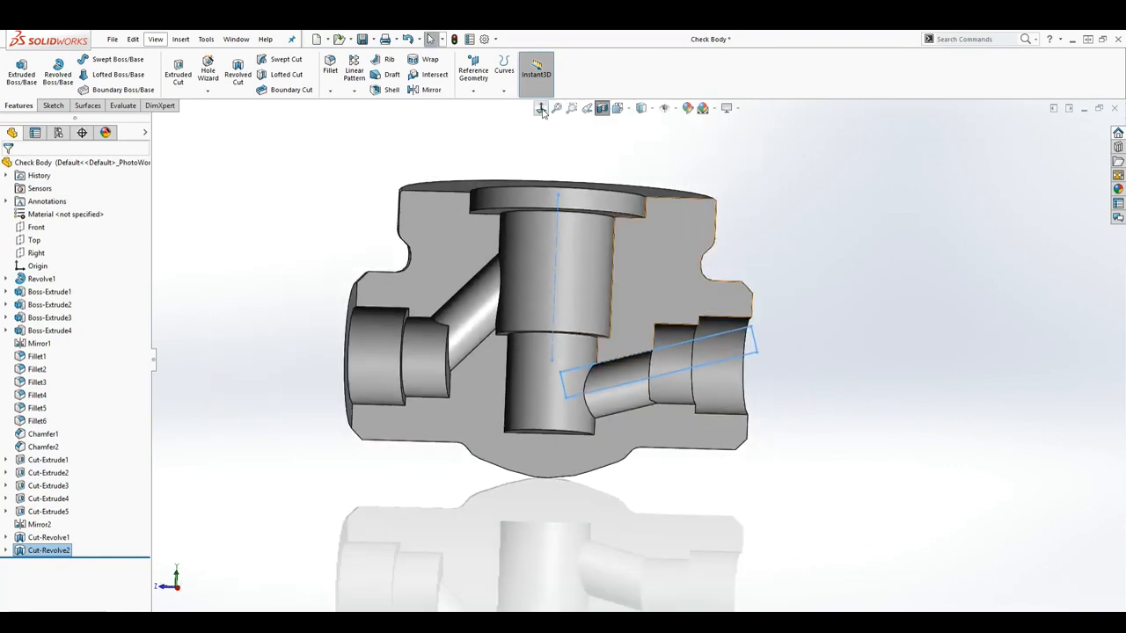
click(541, 108)
click(972, 249)
mouse_move(964, 389)
middle_down()
mouse_move(905, 377)
mouse_move(857, 404)
mouse_move(935, 422)
mouse_move(959, 448)
middle_up()
click(602, 107)
middle_drag(622, 157, 888, 535)
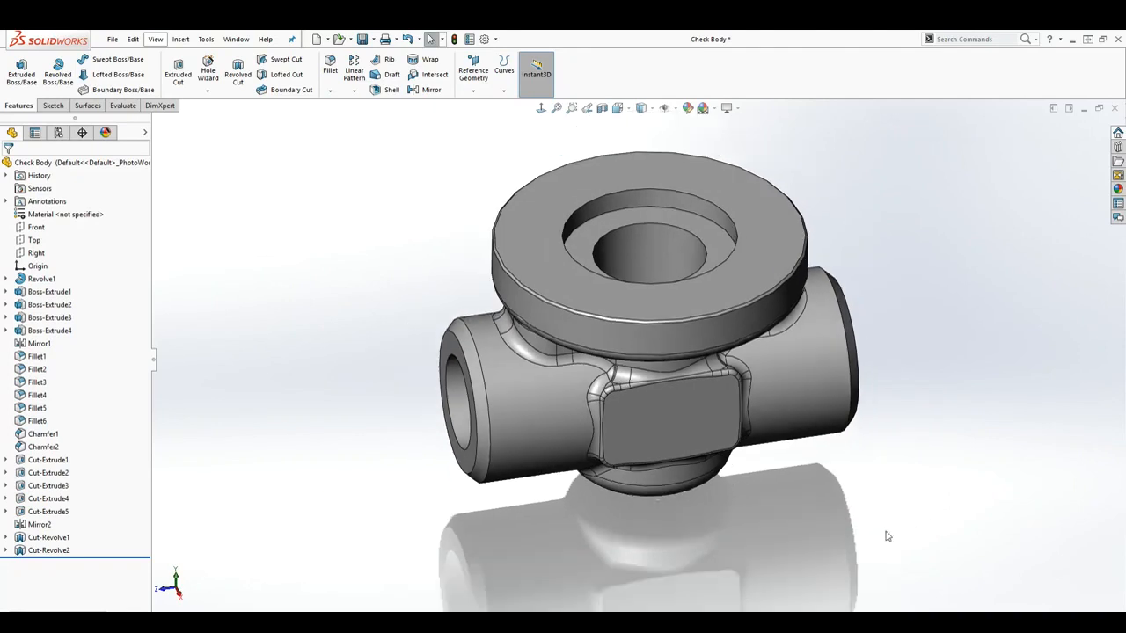
middle_drag(689, 269, 597, 253)
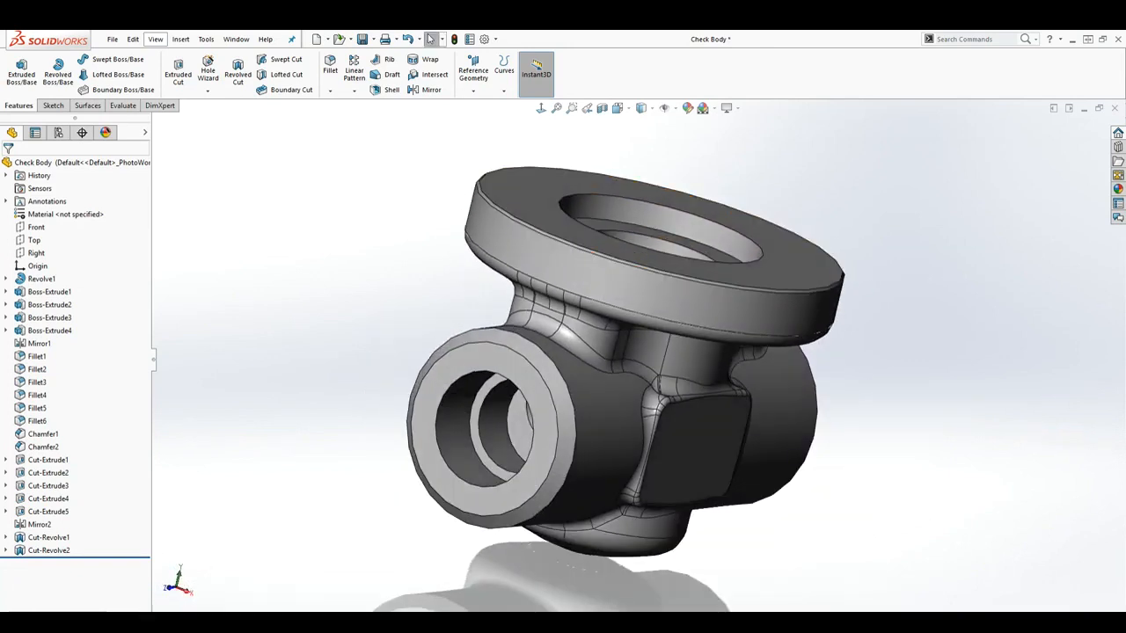